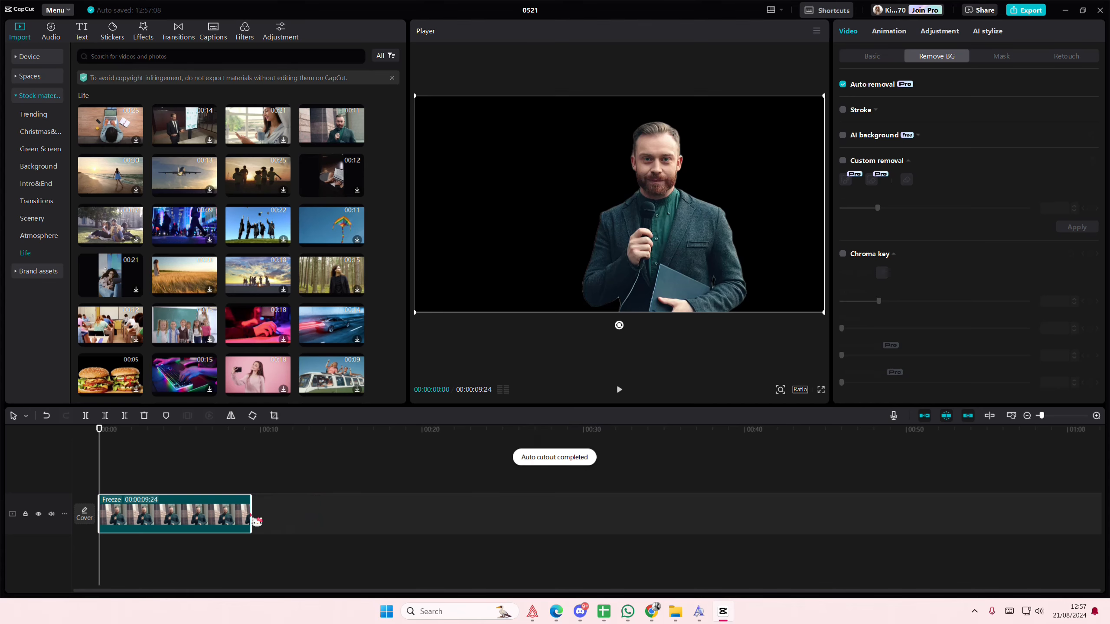
# Step: Trim the end of the freeze clip so it lasts 00:00:06:52
pyautogui.moveTo(256, 521); pyautogui.dragTo(209, 520)
pyautogui.click(1096, 416)
pyautogui.click(1096, 416)
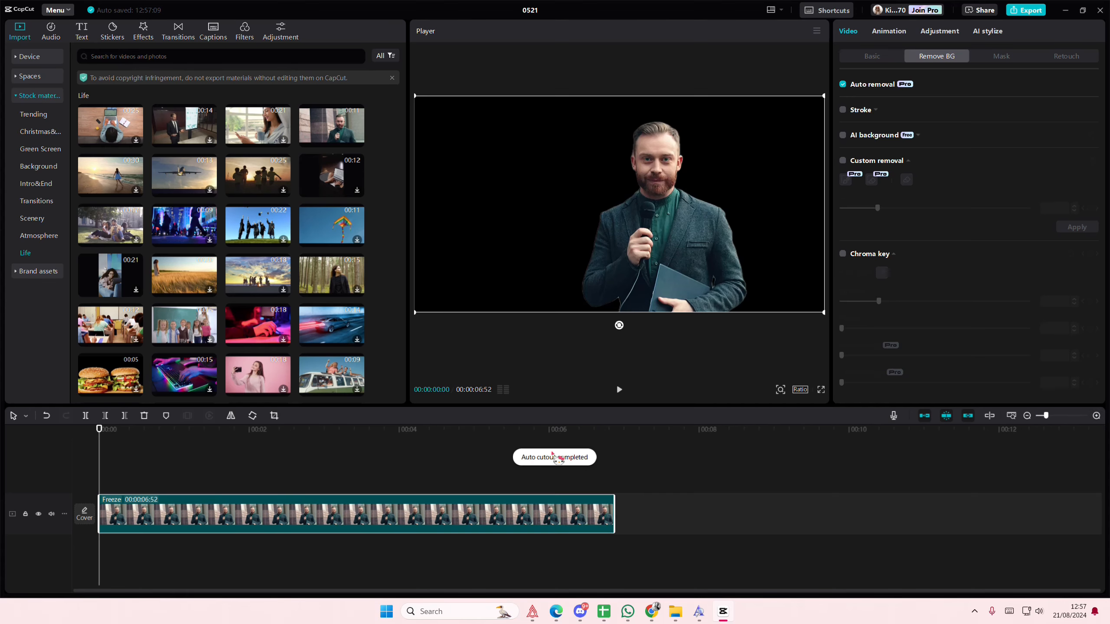
# Step: Duplicate the freeze clip onto a track above the original and mute the upper track
pyautogui.hotkey('ctrl', 'c')
pyautogui.hotkey('ctrl', 'v')
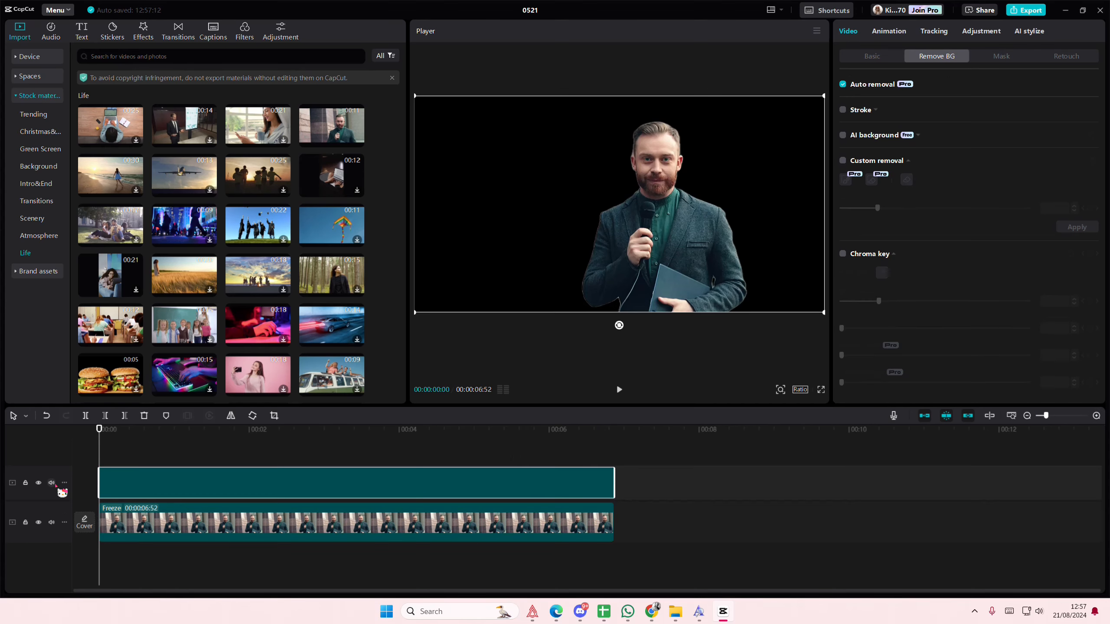
pyautogui.click(52, 482)
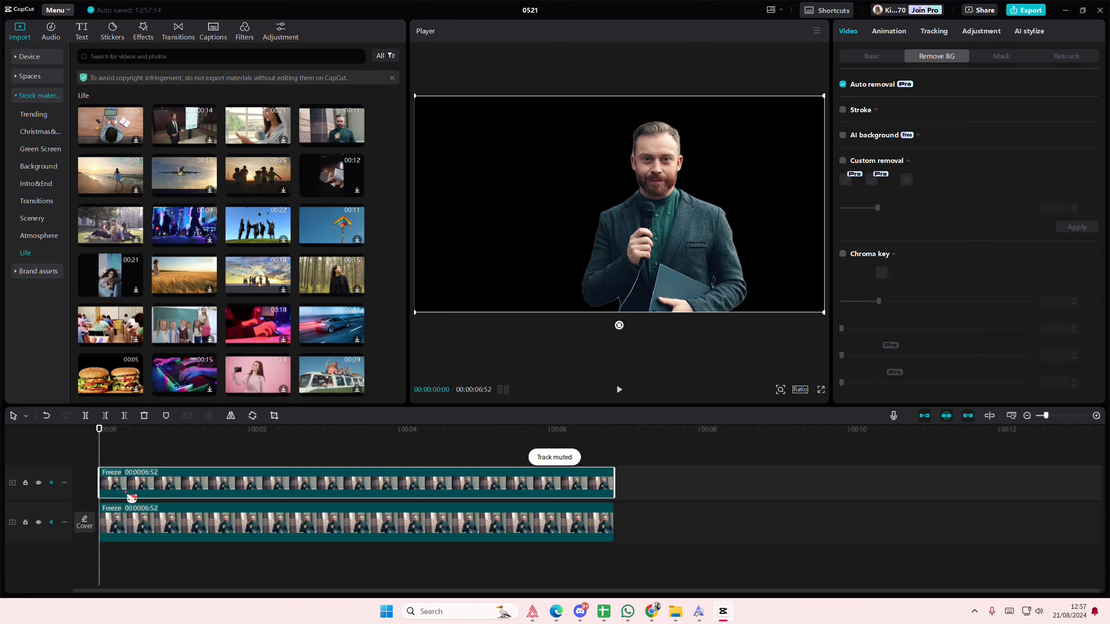
# Step: Invert the upper clip's Luma curve, raising its black point to maximum and lowering its white point to minimum
pyautogui.click(988, 34)
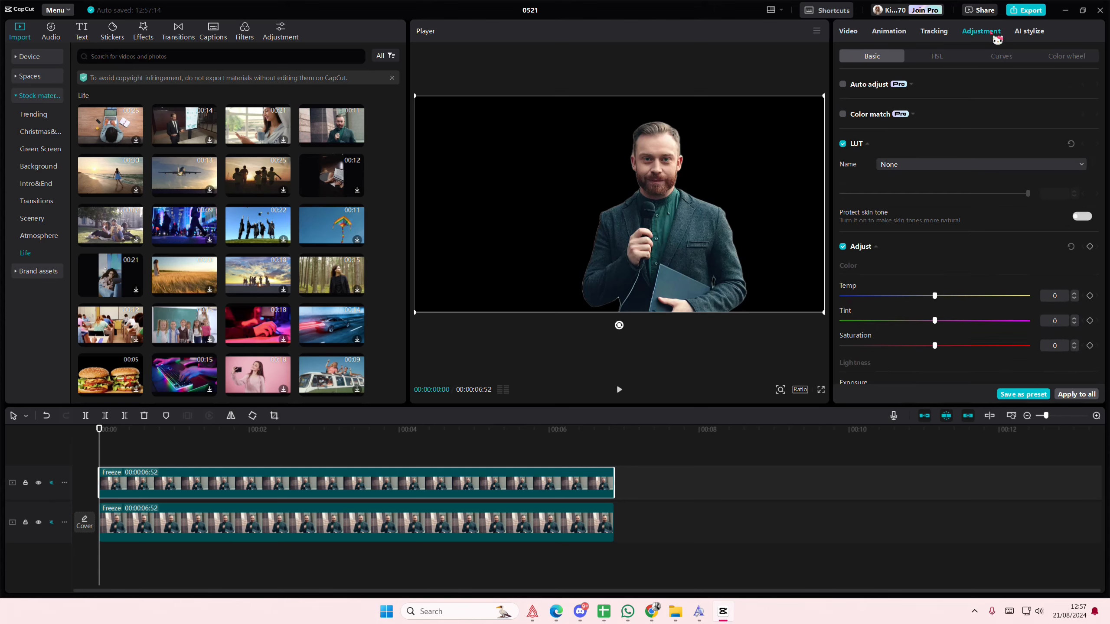
pyautogui.click(1066, 56)
pyautogui.click(999, 61)
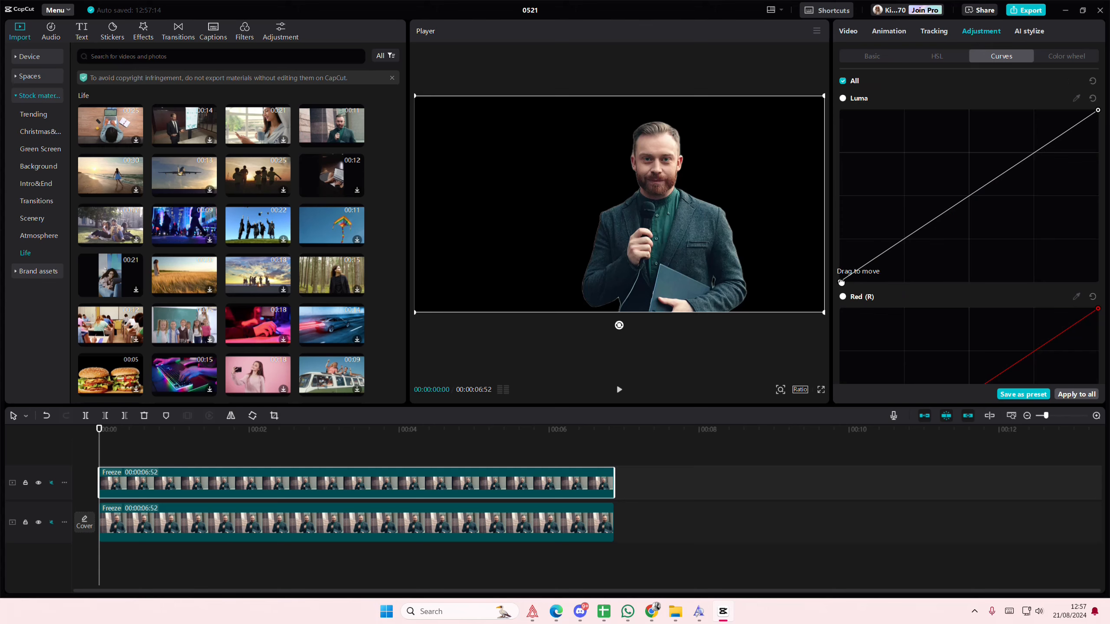
pyautogui.moveTo(841, 281); pyautogui.dragTo(983, 90)
pyautogui.moveTo(1099, 112); pyautogui.dragTo(1097, 281)
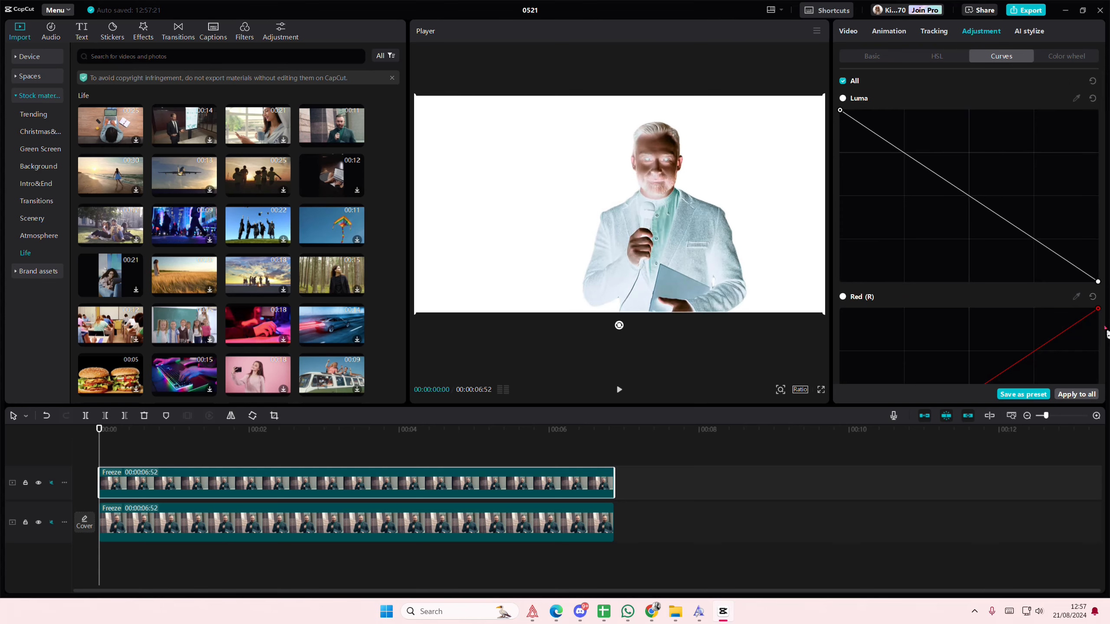
# Step: Invert the upper clip's Red curve so it runs from maximum down to minimum
pyautogui.scroll(-6, 897, 320)
pyautogui.scroll(3, 892, 317)
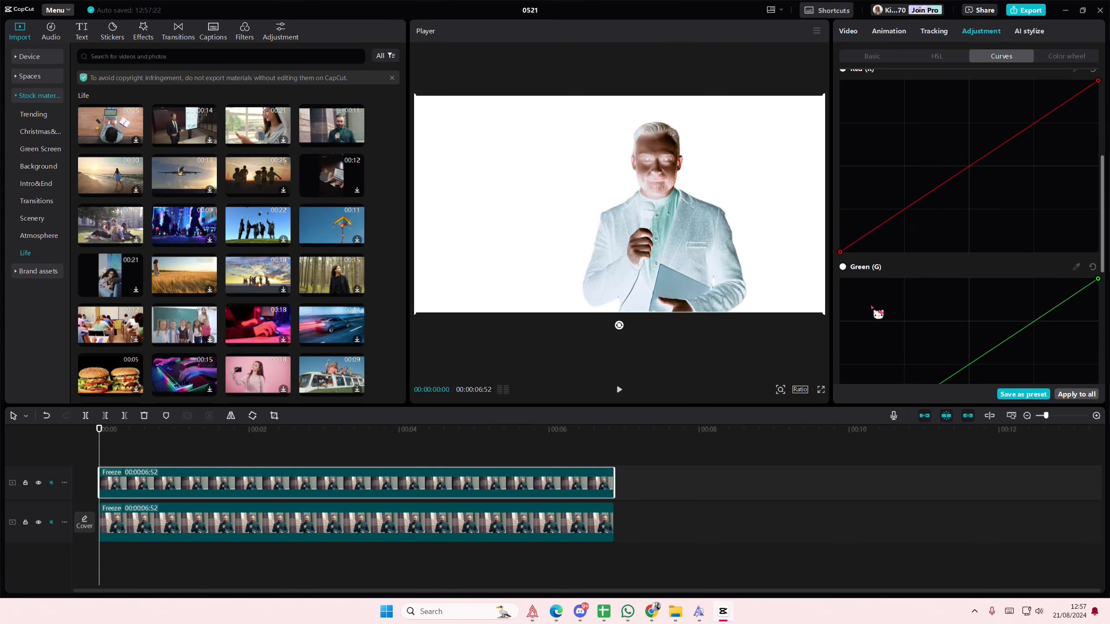
pyautogui.moveTo(838, 292); pyautogui.dragTo(840, 121)
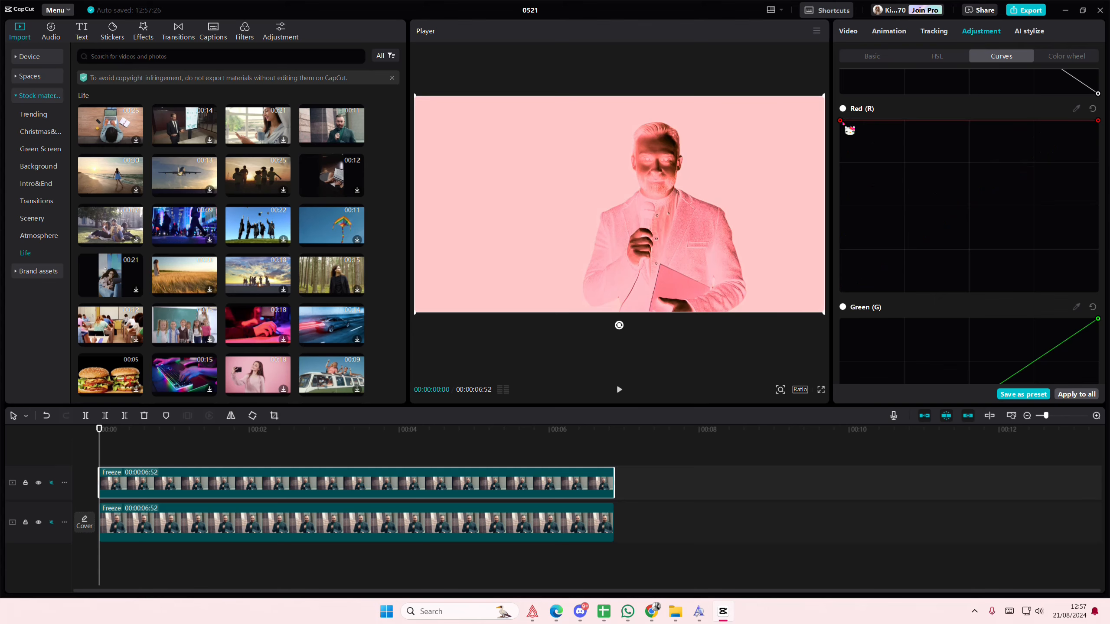
pyautogui.moveTo(1100, 128); pyautogui.dragTo(1098, 292)
# Step: Invert the upper clip's Green and Blue curves so both run from maximum down to minimum
pyautogui.scroll(-2, 899, 305)
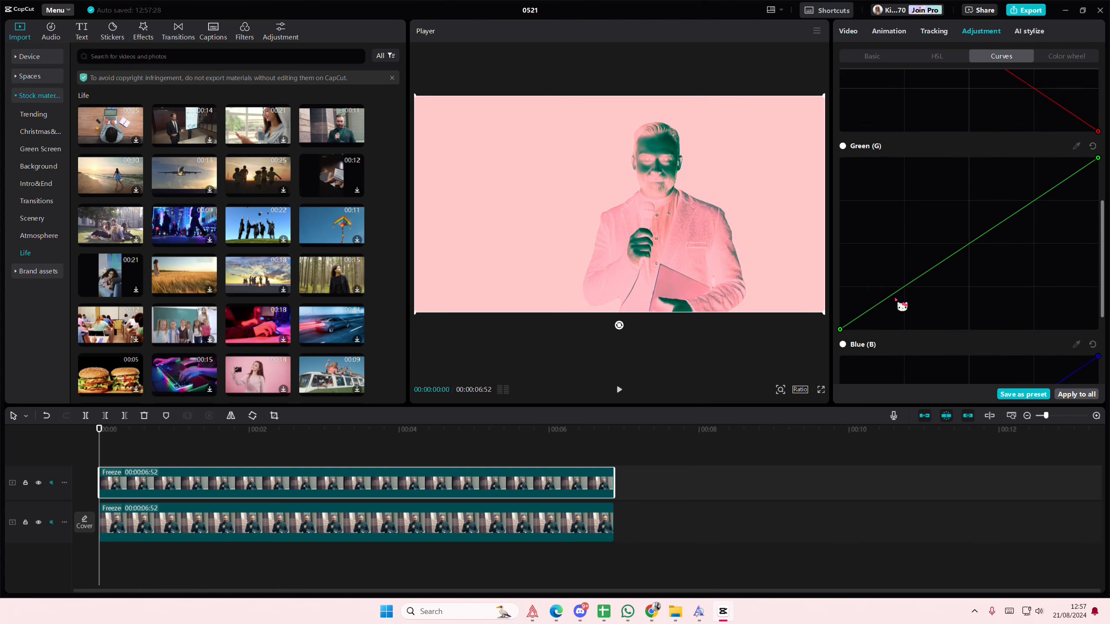
pyautogui.scroll(-2, 882, 319)
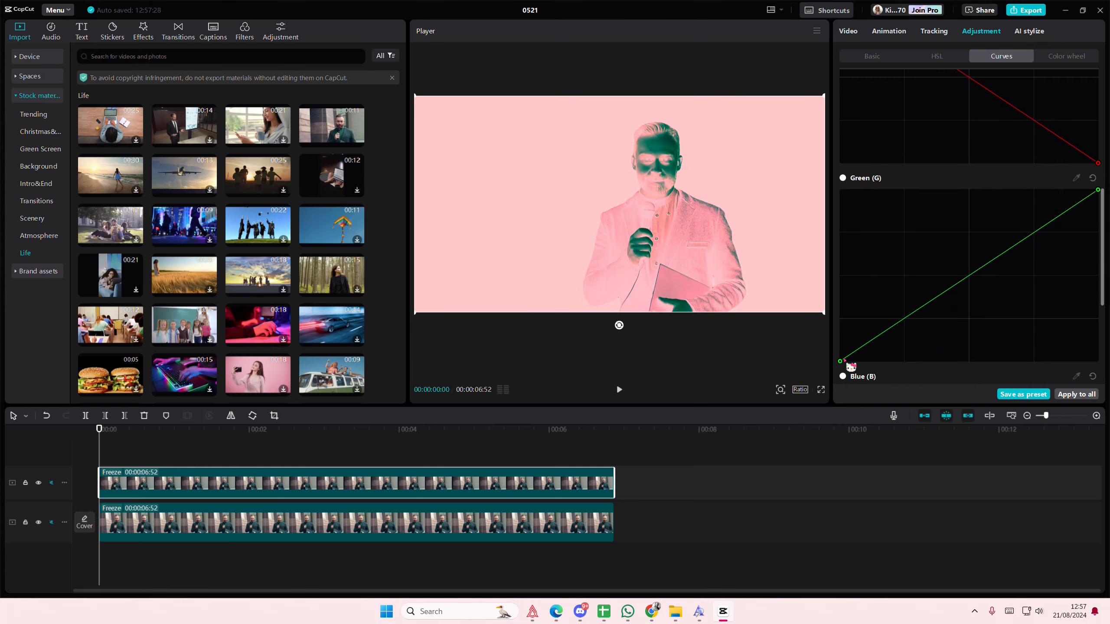
pyautogui.moveTo(846, 364); pyautogui.dragTo(840, 190)
pyautogui.moveTo(1099, 189); pyautogui.dragTo(1097, 362)
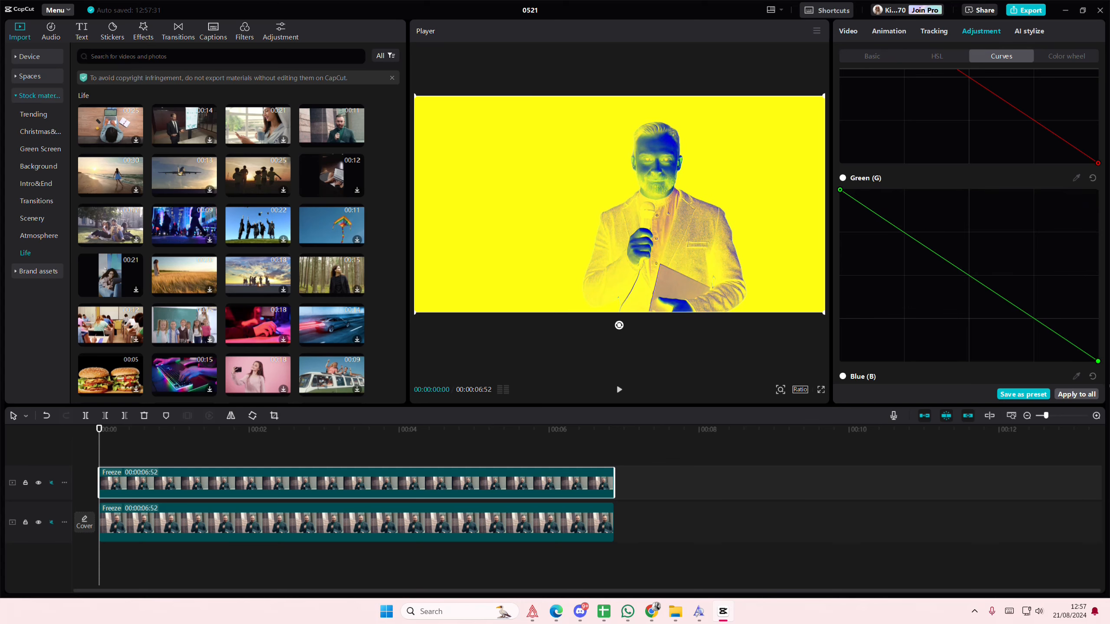
pyautogui.scroll(-3, 902, 340)
pyautogui.moveTo(839, 351); pyautogui.dragTo(840, 180)
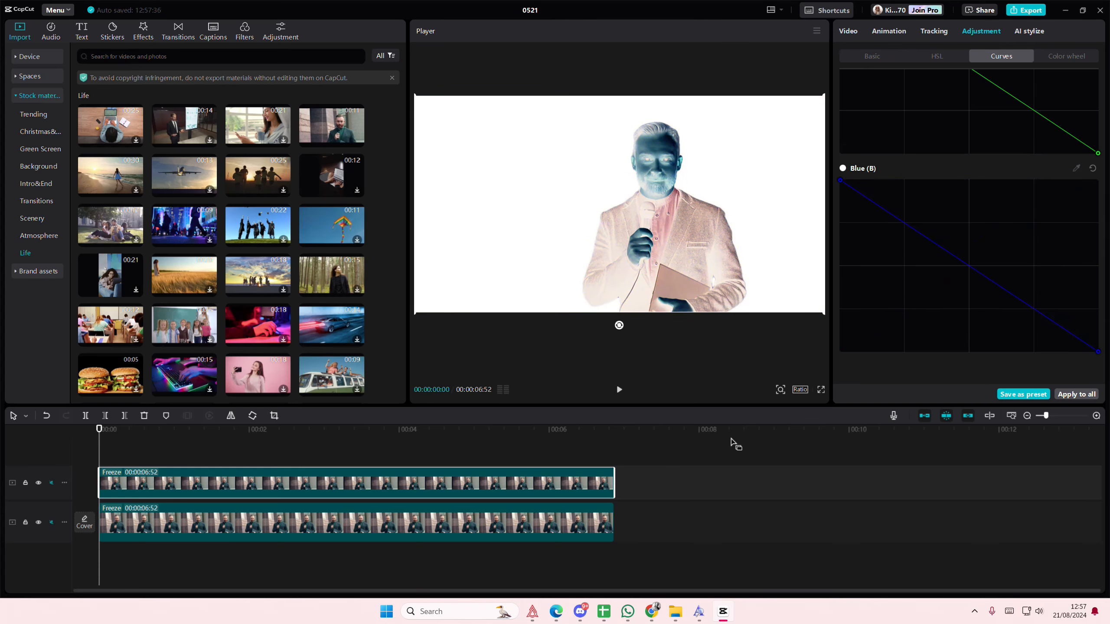
pyautogui.click(217, 464)
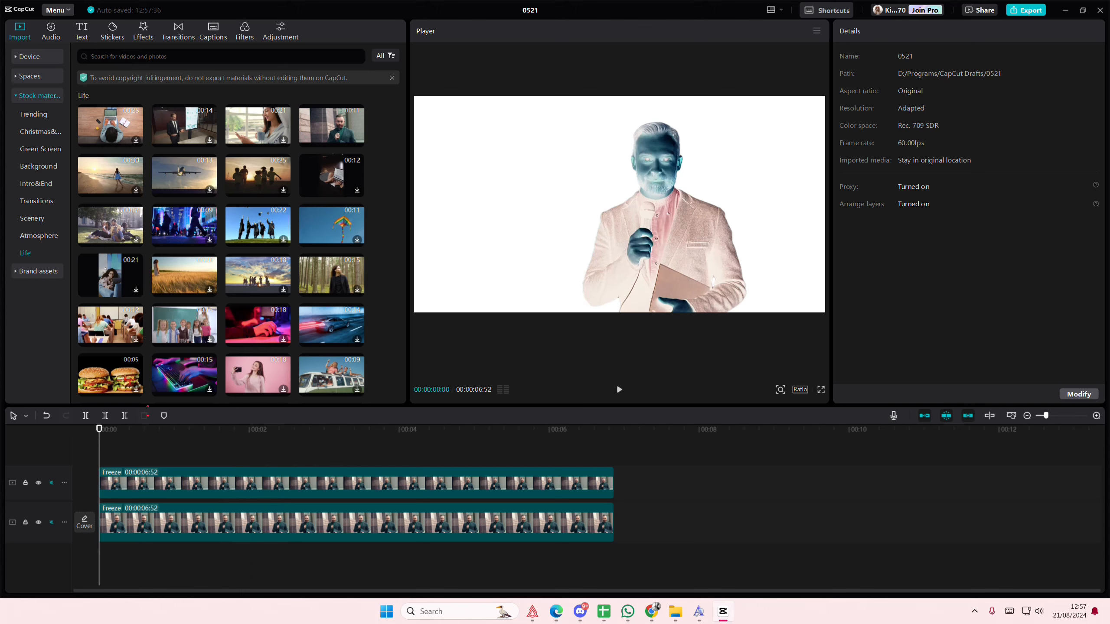
# Step: Give the lower freeze clip a Color canvas as its background
pyautogui.click(160, 523)
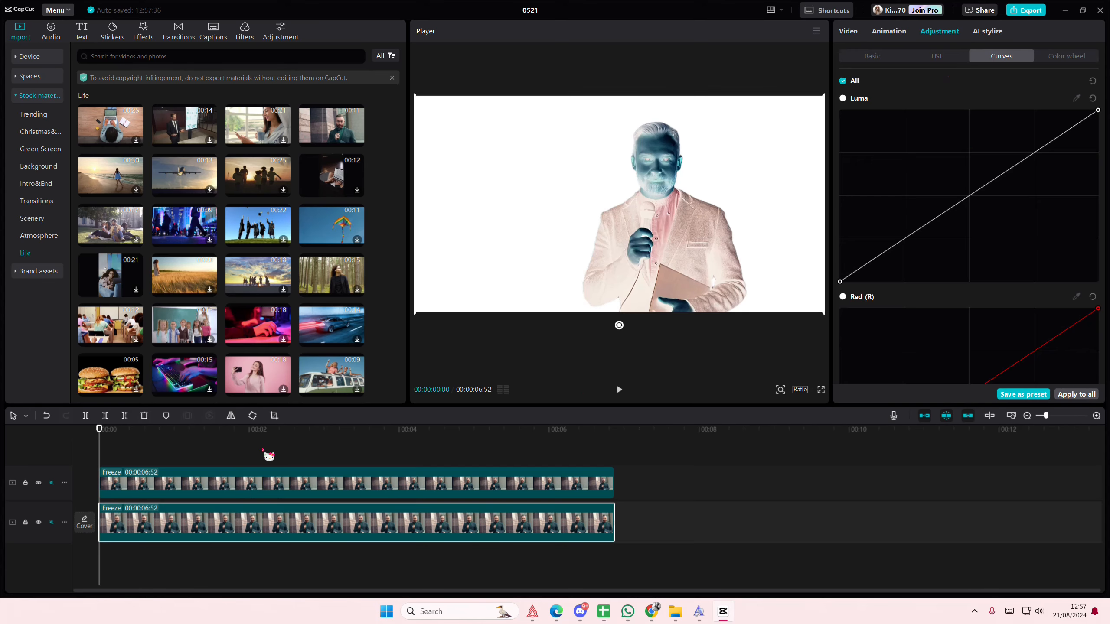
pyautogui.click(858, 35)
pyautogui.click(872, 58)
pyautogui.scroll(-10, 886, 339)
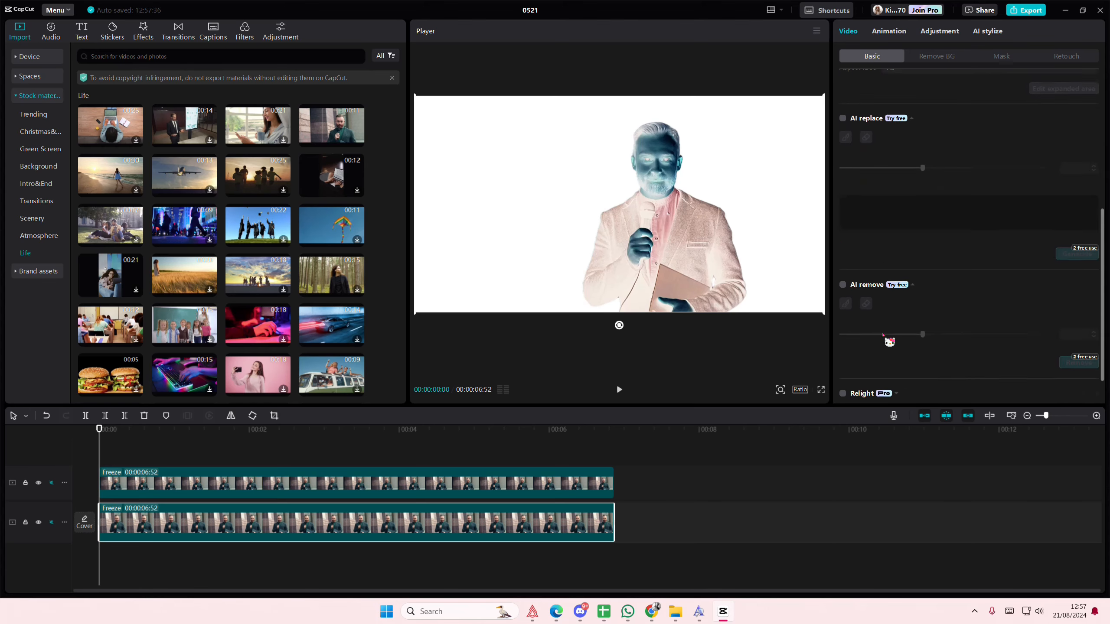
pyautogui.click(877, 382)
pyautogui.scroll(-1, 879, 384)
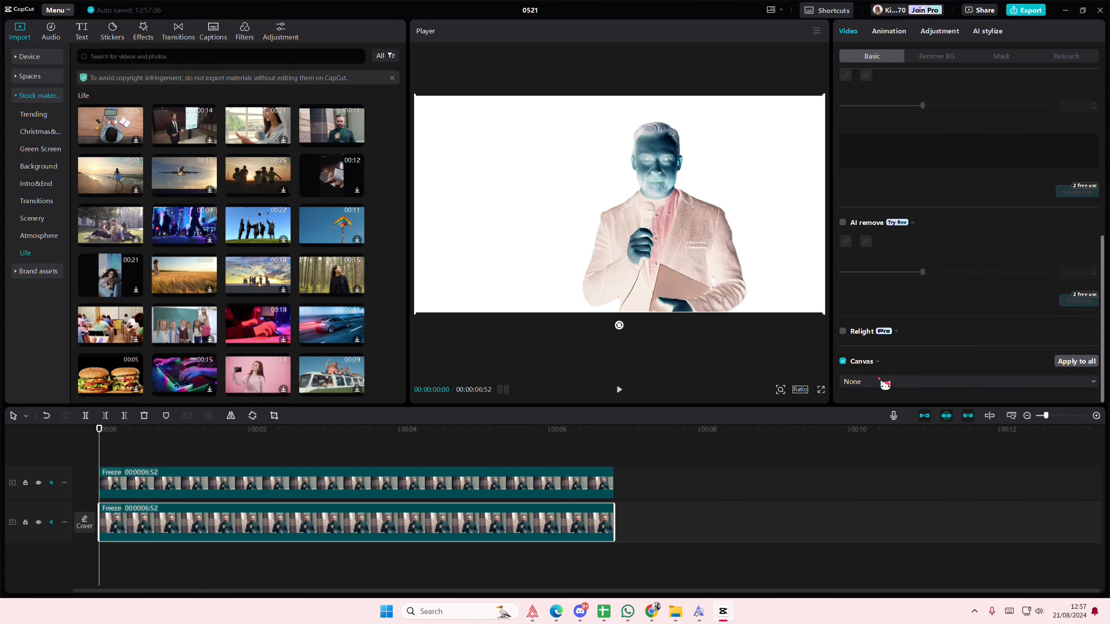
pyautogui.click(879, 382)
pyautogui.click(867, 432)
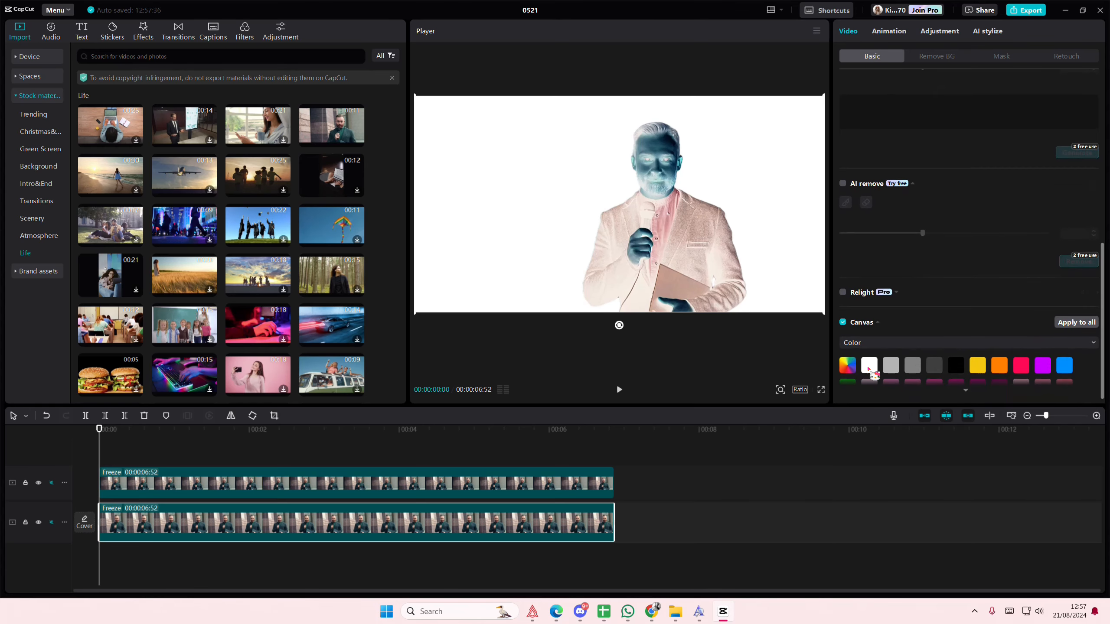
# Step: Lower the upper clip's exposure to -10 in its basic color adjustments
pyautogui.click(150, 480)
pyautogui.click(981, 31)
pyautogui.click(871, 56)
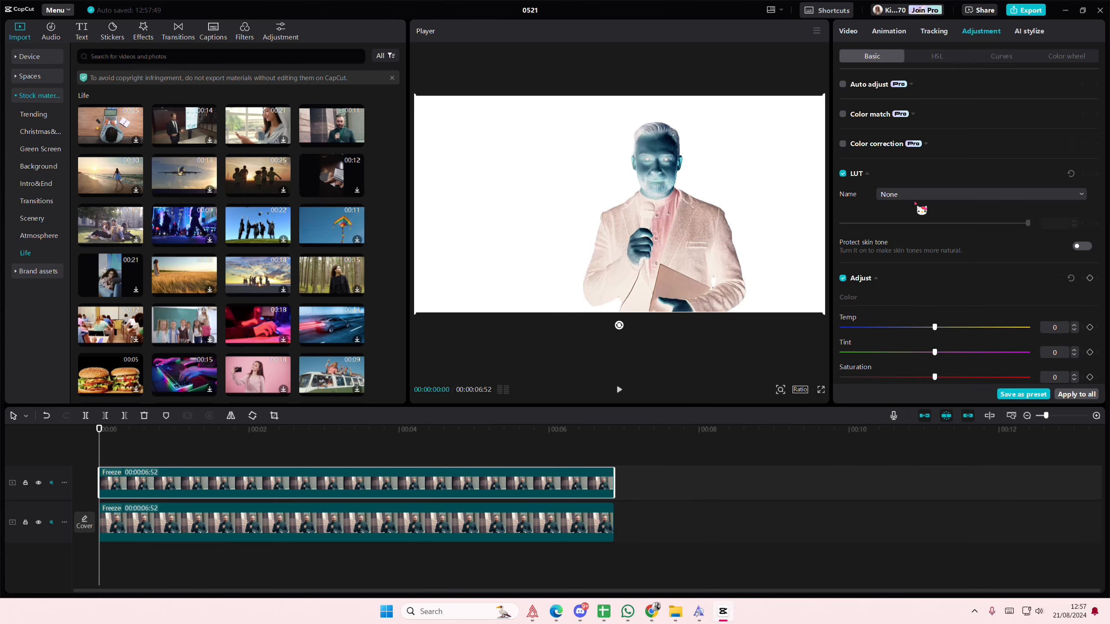
pyautogui.scroll(-5, 942, 317)
pyautogui.moveTo(934, 260); pyautogui.dragTo(913, 261)
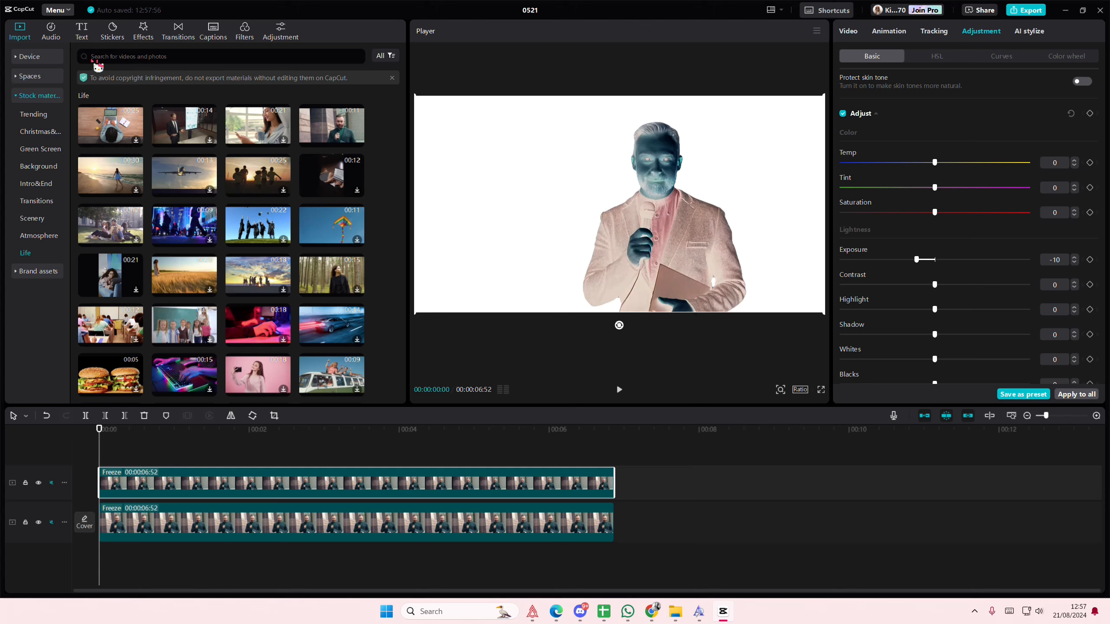
# Step: Search the sticker library for "skull"
pyautogui.click(123, 38)
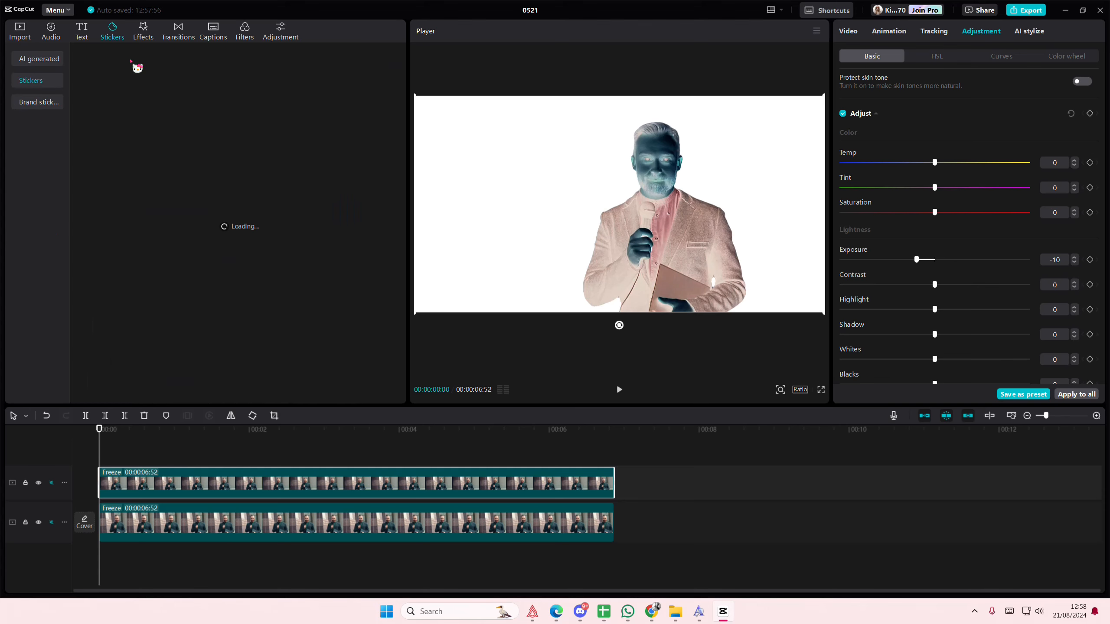
pyautogui.click(130, 57)
pyautogui.write('s')
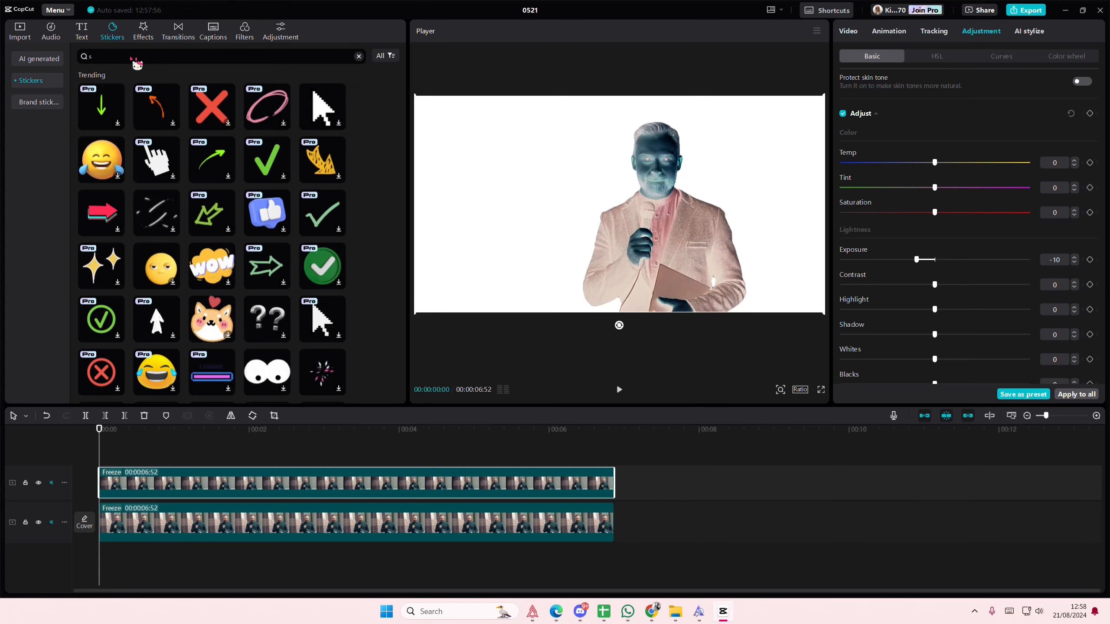
pyautogui.write('kull')
pyautogui.press('Return')
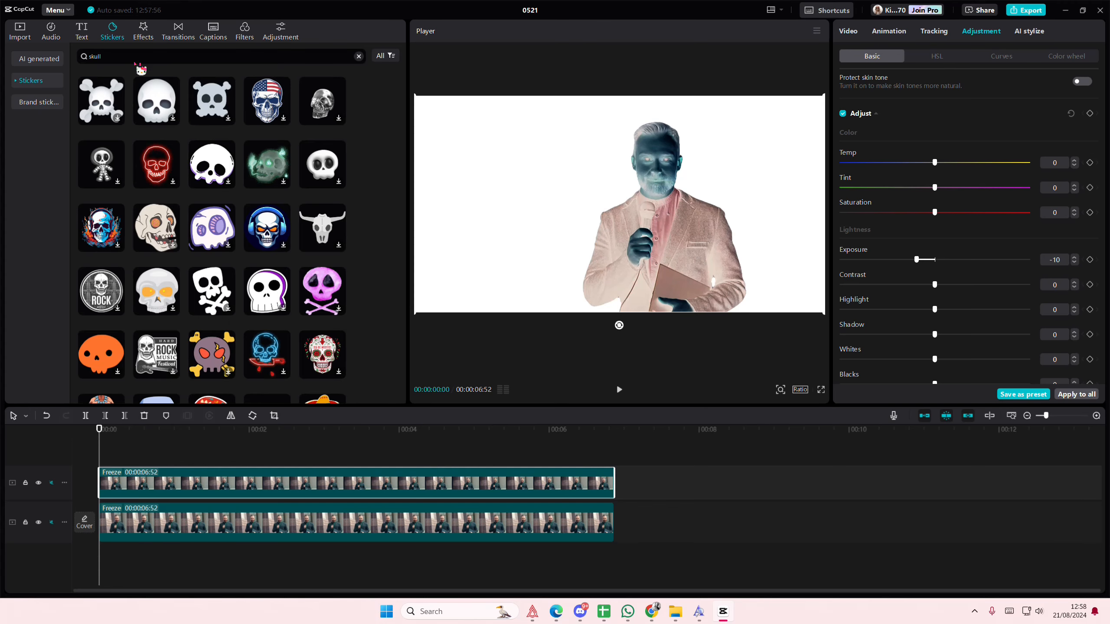
# Step: Add the red neon skull sticker above the clips at the timeline start and extend it to the clips' end
pyautogui.moveTo(161, 211); pyautogui.dragTo(104, 472)
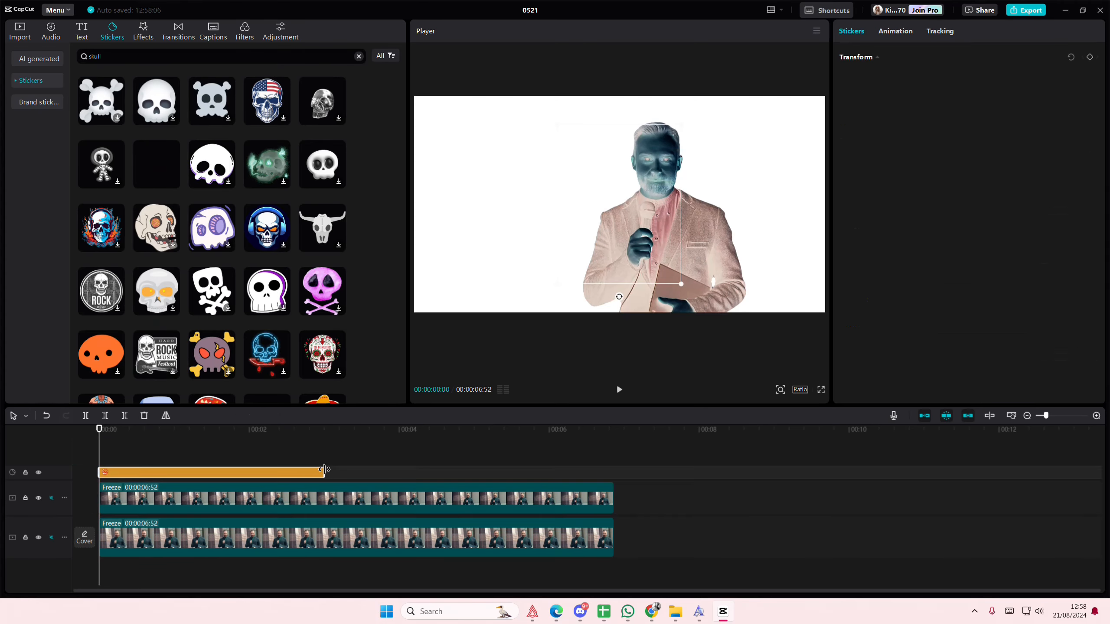
pyautogui.moveTo(381, 477); pyautogui.dragTo(614, 475)
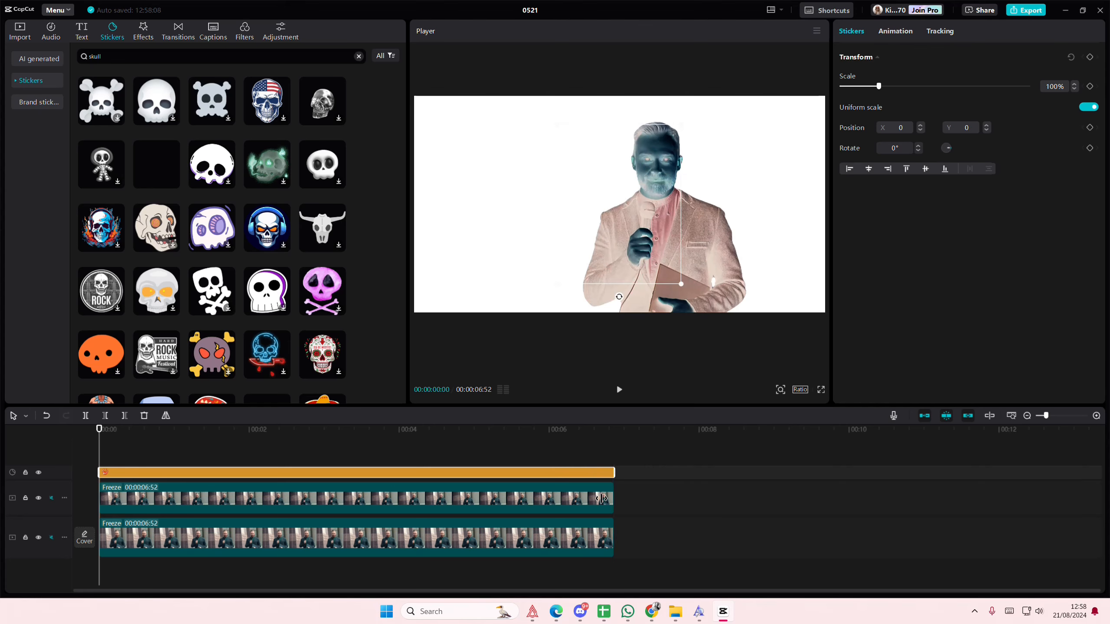
# Step: Scale the skull sticker to 48% and place it over the man's face at about X 339, Y 375
pyautogui.click(136, 460)
pyautogui.click(147, 474)
pyautogui.moveTo(709, 277); pyautogui.dragTo(667, 203)
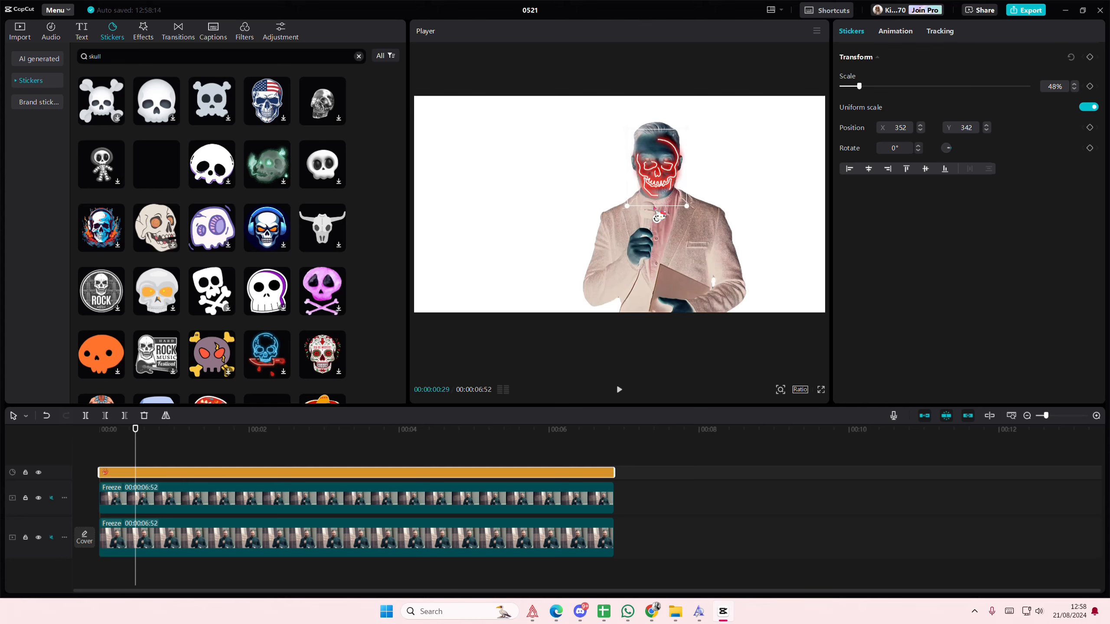
pyautogui.click(781, 392)
pyautogui.moveTo(760, 408); pyautogui.dragTo(774, 411)
pyautogui.moveTo(696, 152); pyautogui.dragTo(694, 221)
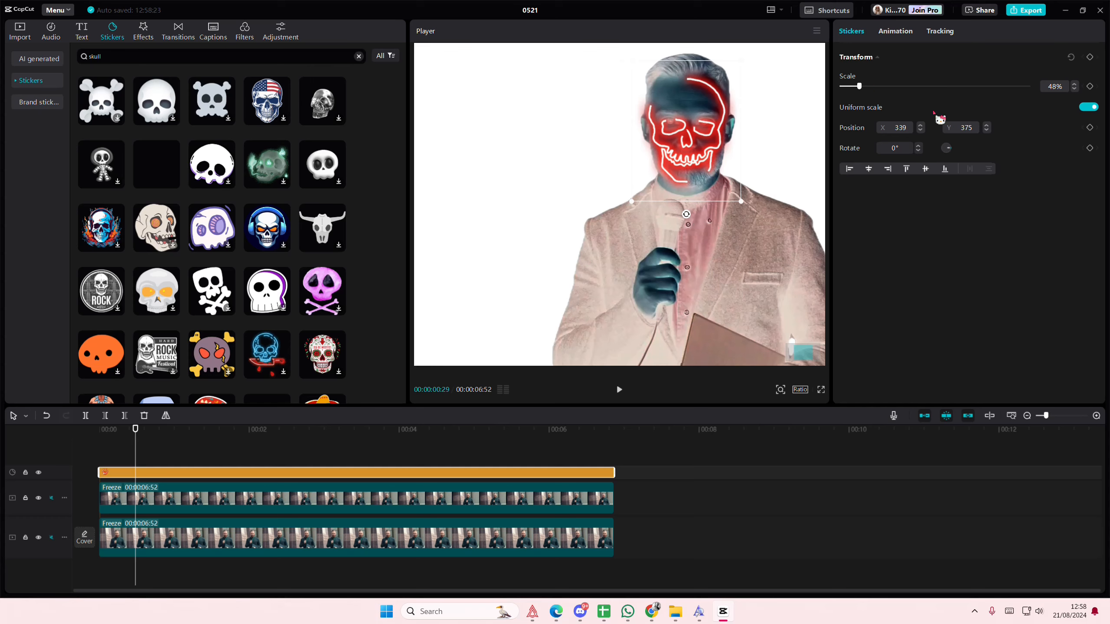
# Step: Turn off the sticker's uniform scale, set its width to 53% and height to 54%, and reposition it at X 344, Y 387
pyautogui.click(1087, 107)
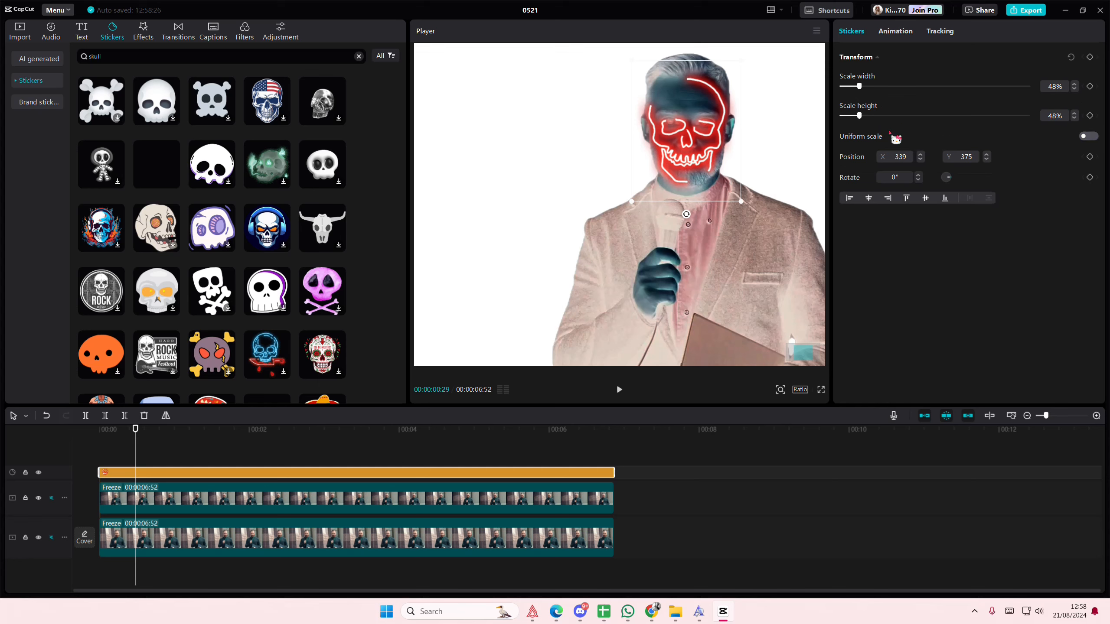
pyautogui.moveTo(858, 116); pyautogui.dragTo(861, 116)
pyautogui.moveTo(685, 138); pyautogui.dragTo(680, 126)
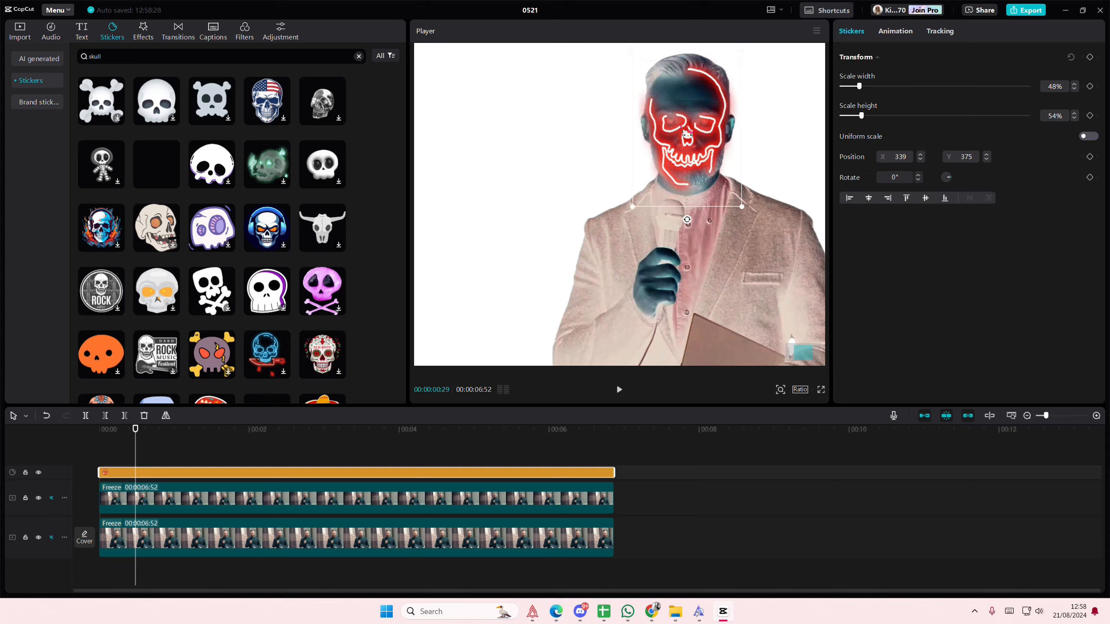
pyautogui.moveTo(862, 90); pyautogui.dragTo(864, 91)
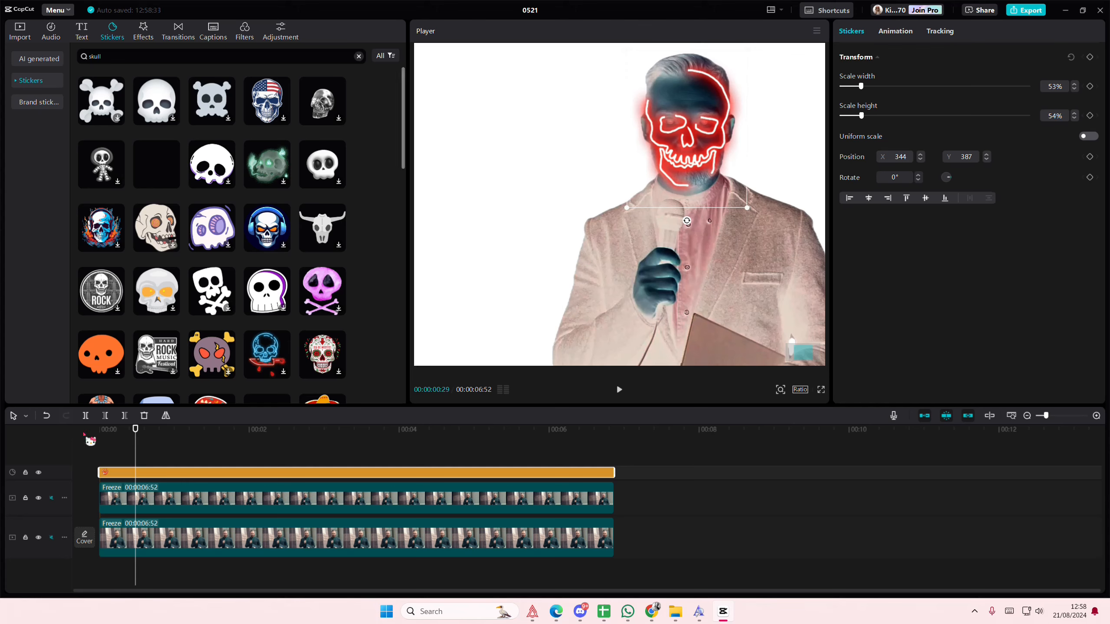
# Step: Scrub the timeline to check the skull sticker's animation and fit over the face, returning to the start
pyautogui.click(153, 445)
pyautogui.moveTo(153, 445); pyautogui.dragTo(203, 456)
pyautogui.click(263, 472)
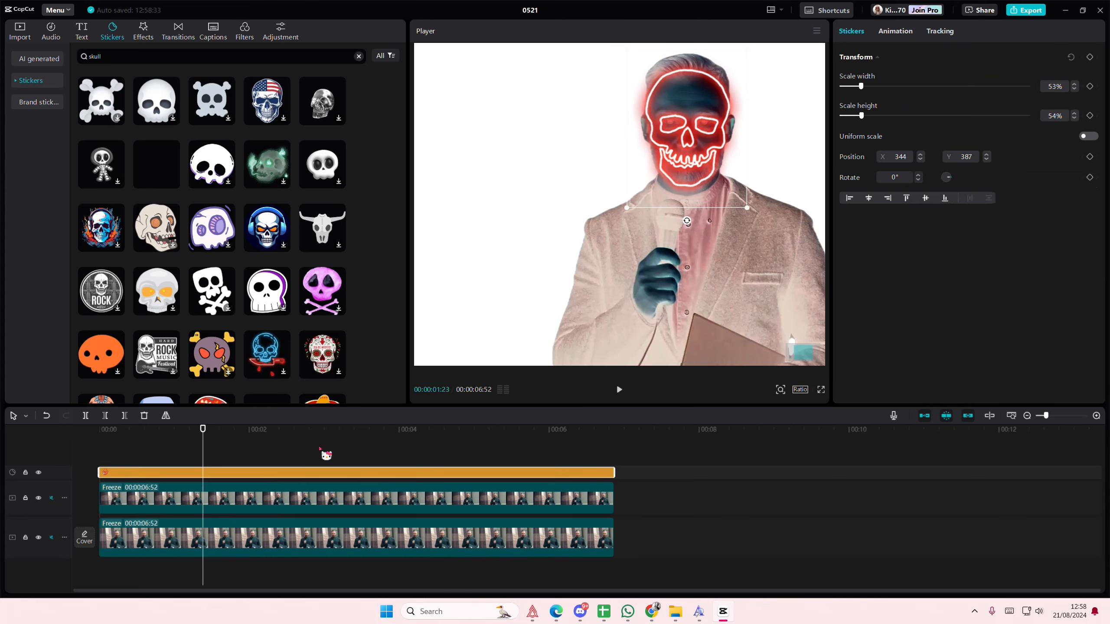
pyautogui.rightClick(470, 481)
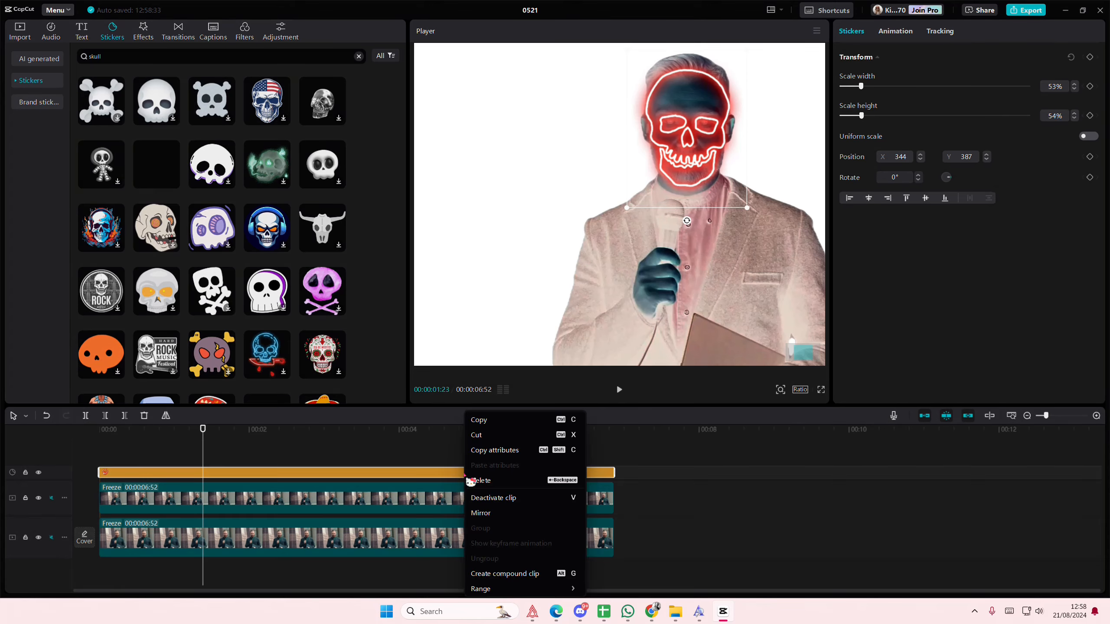
pyautogui.click(400, 470)
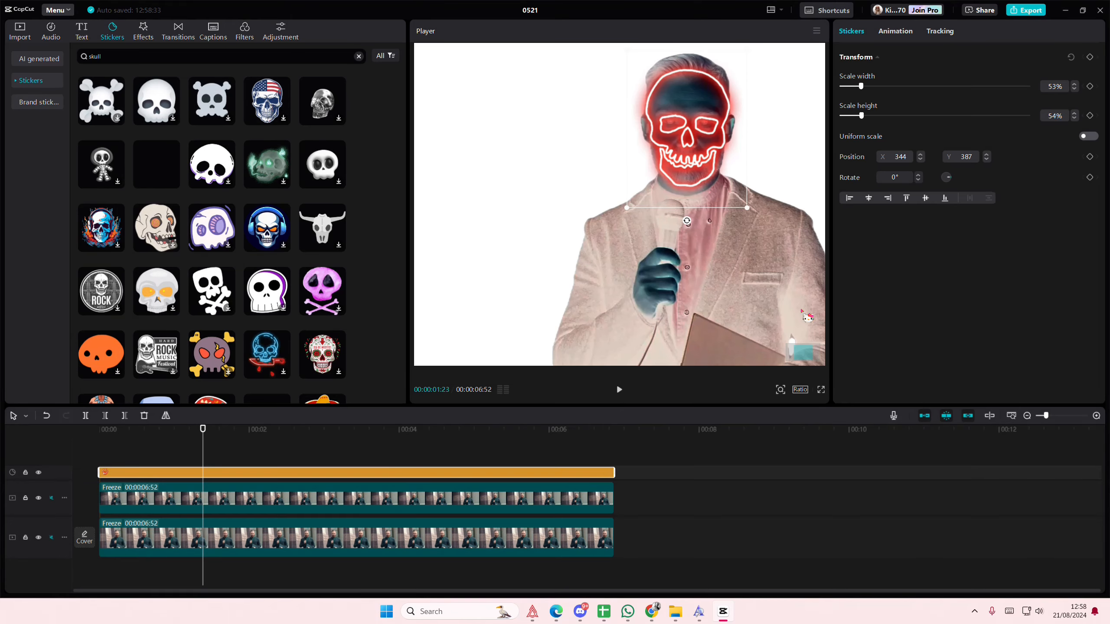
pyautogui.click(178, 459)
pyautogui.moveTo(178, 459); pyautogui.dragTo(69, 469)
pyautogui.click(145, 476)
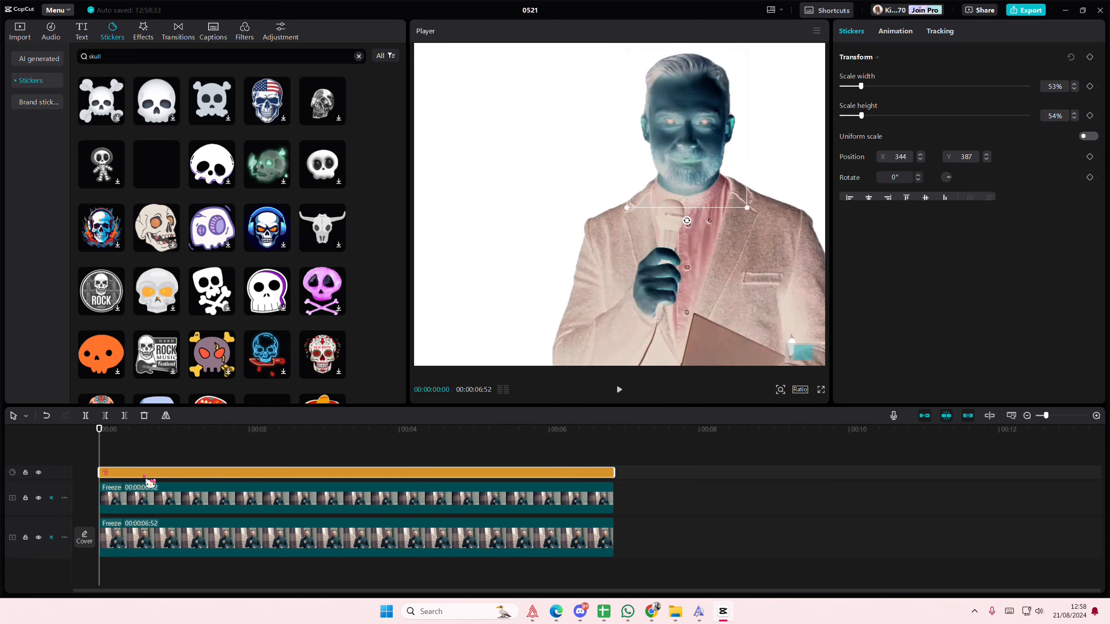
pyautogui.rightClick(150, 482)
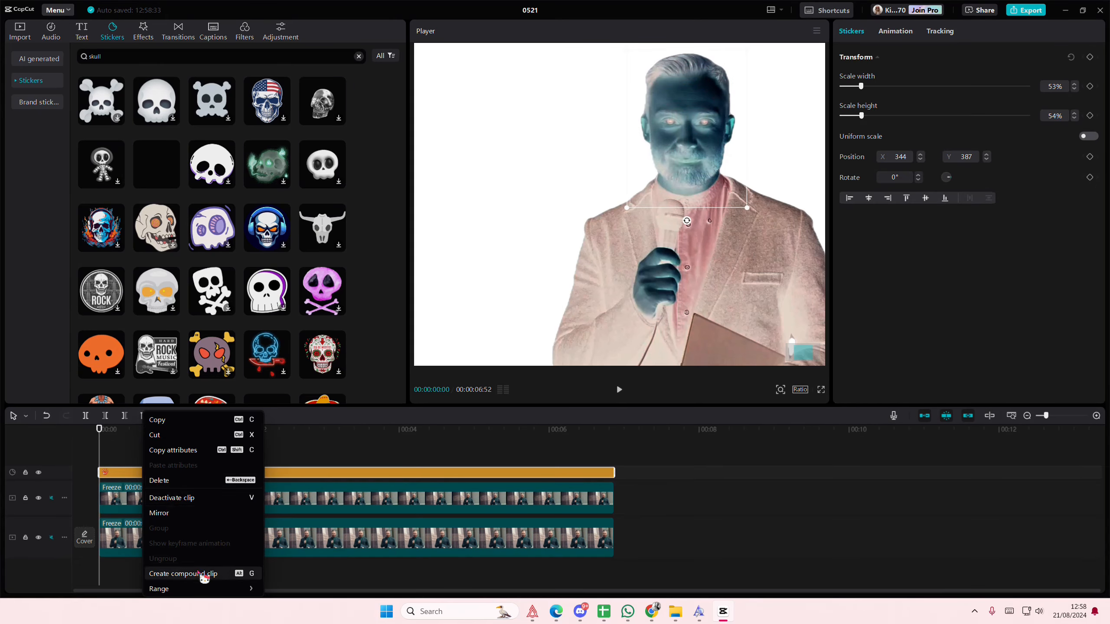
pyautogui.click(287, 440)
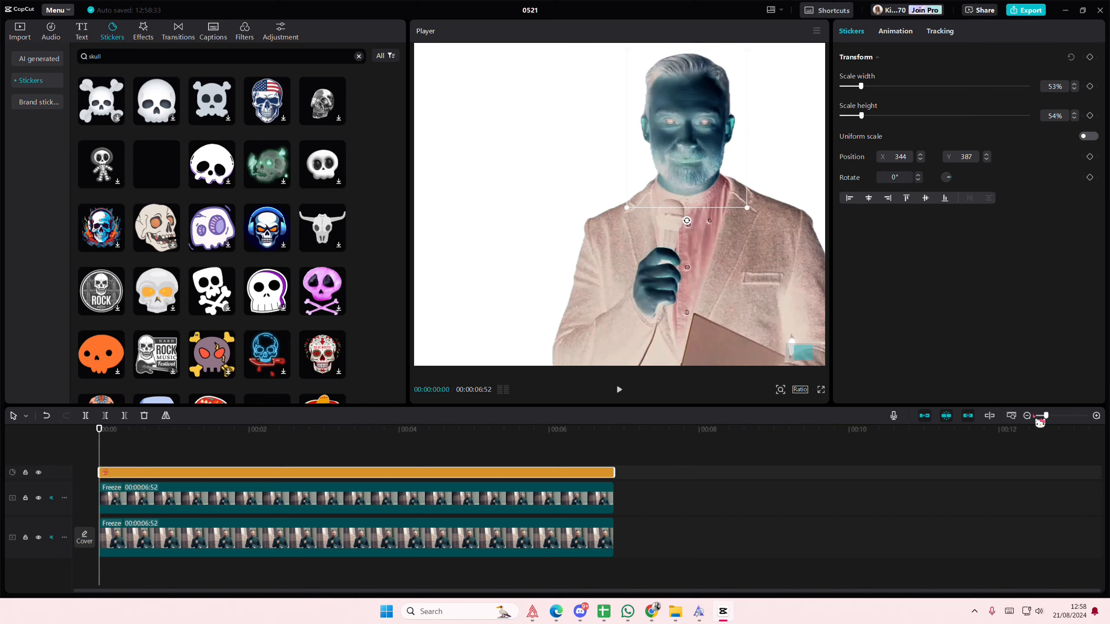
# Step: Check the skull overlay at about 1.5 seconds with the whole frame visible in the preview
pyautogui.moveTo(1040, 422); pyautogui.dragTo(1035, 417)
pyautogui.click(161, 459)
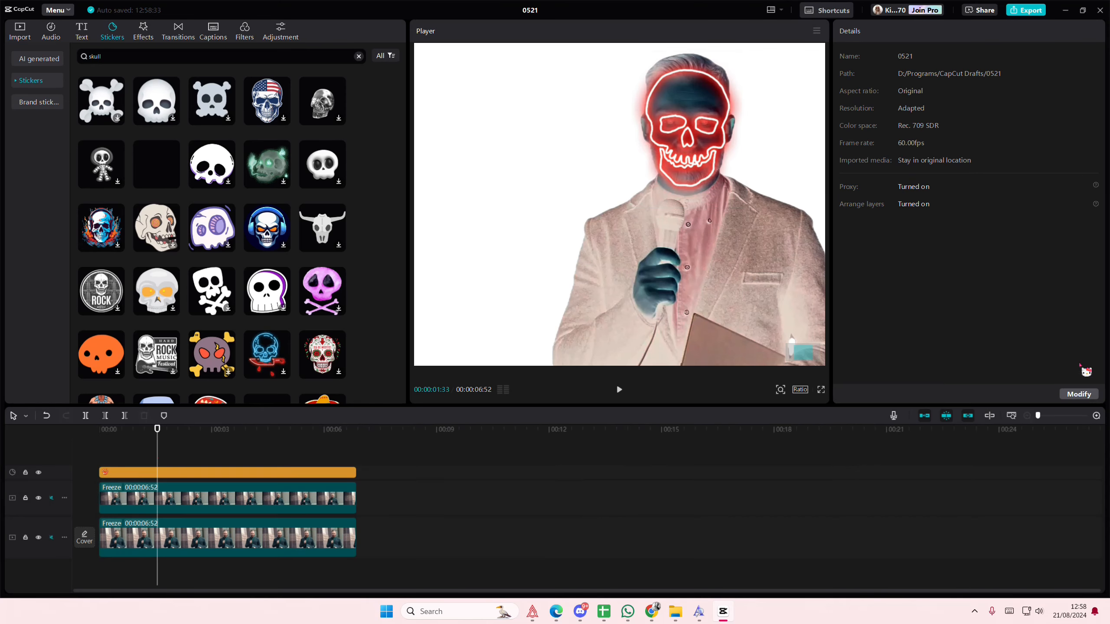
pyautogui.click(781, 391)
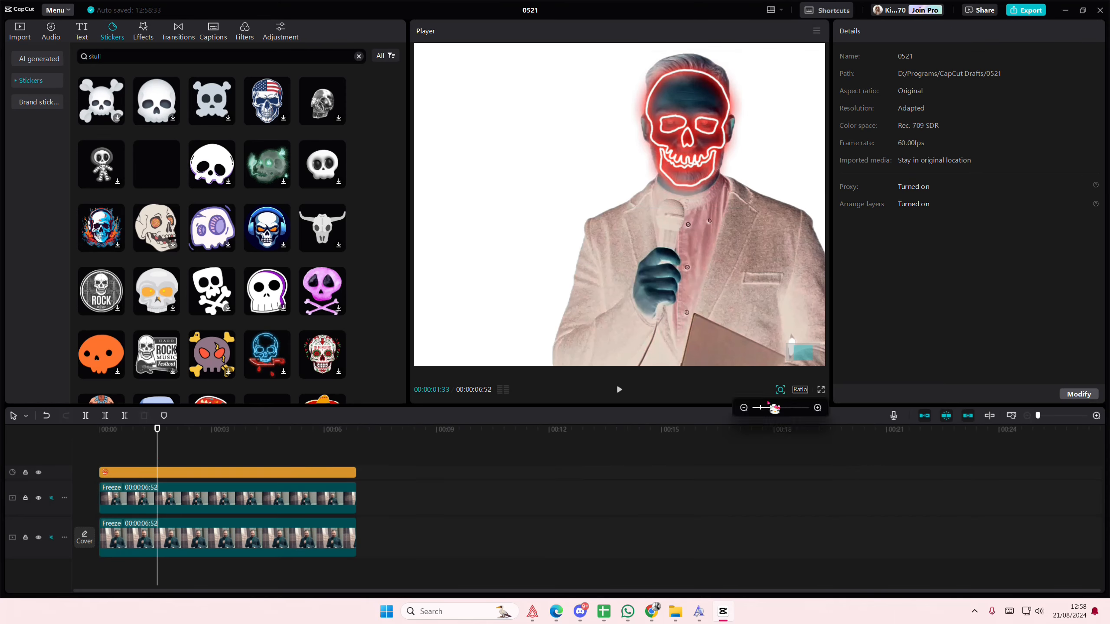
pyautogui.moveTo(768, 407); pyautogui.dragTo(759, 413)
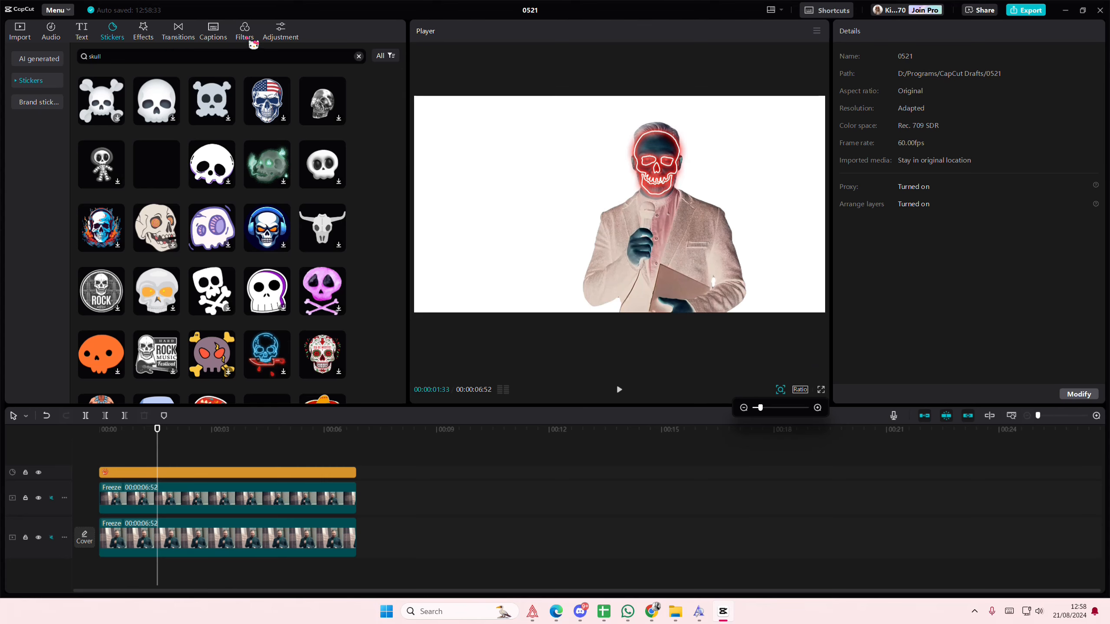
# Step: Try inverting the whole composite with a full-length custom adjustment layer and a reversed Luma curve, and delete that layer
pyautogui.click(280, 33)
pyautogui.moveTo(106, 86); pyautogui.dragTo(95, 467)
pyautogui.moveTo(213, 472); pyautogui.dragTo(355, 488)
pyautogui.moveTo(929, 333); pyautogui.dragTo(873, 333)
pyautogui.click(1005, 57)
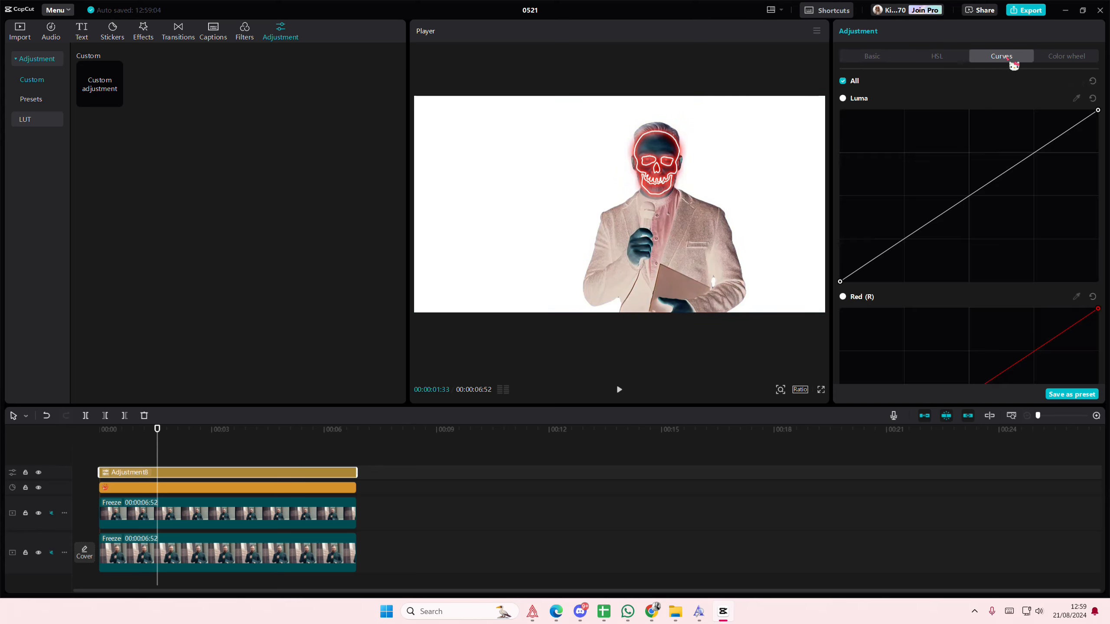
pyautogui.moveTo(839, 281); pyautogui.dragTo(762, 86)
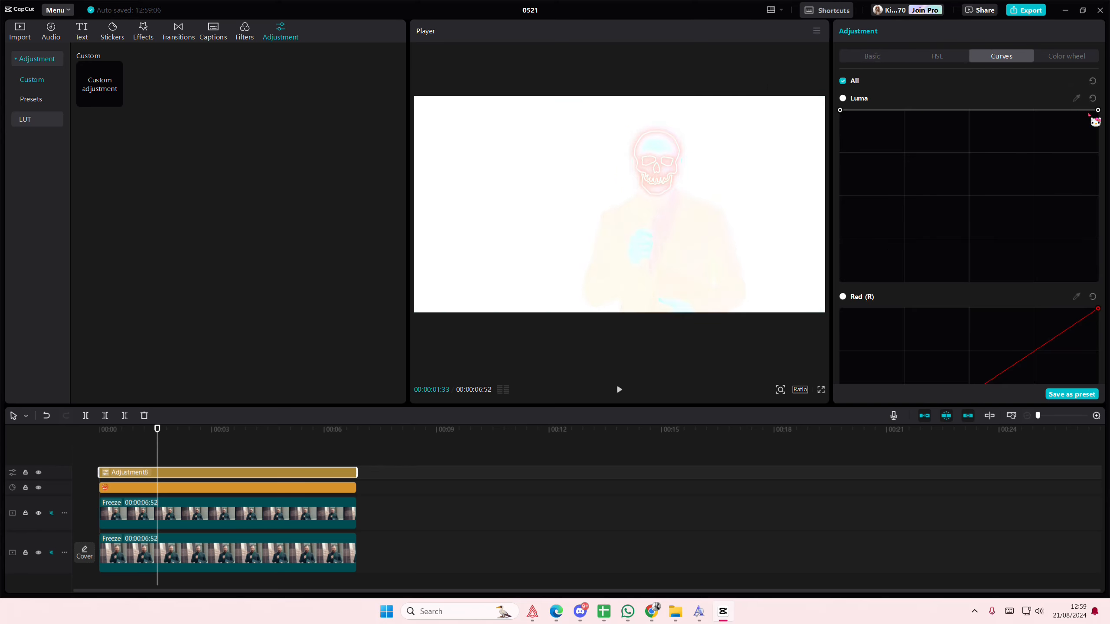
pyautogui.moveTo(1096, 111); pyautogui.dragTo(1098, 281)
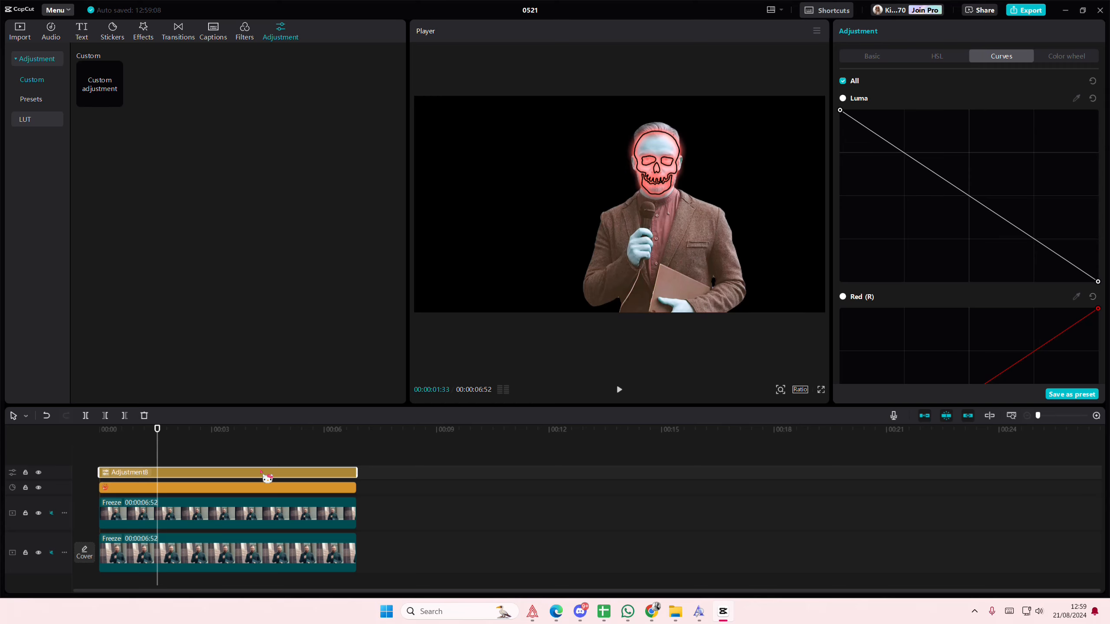
pyautogui.press('Delete')
# Step: Combine the skull sticker and the inverted upper clip into one compound clip
pyautogui.click(256, 457)
pyautogui.moveTo(256, 457); pyautogui.dragTo(77, 466)
pyautogui.moveTo(373, 490); pyautogui.dragTo(91, 458)
pyautogui.rightClick(279, 496)
pyautogui.click(321, 498)
pyautogui.click(202, 451)
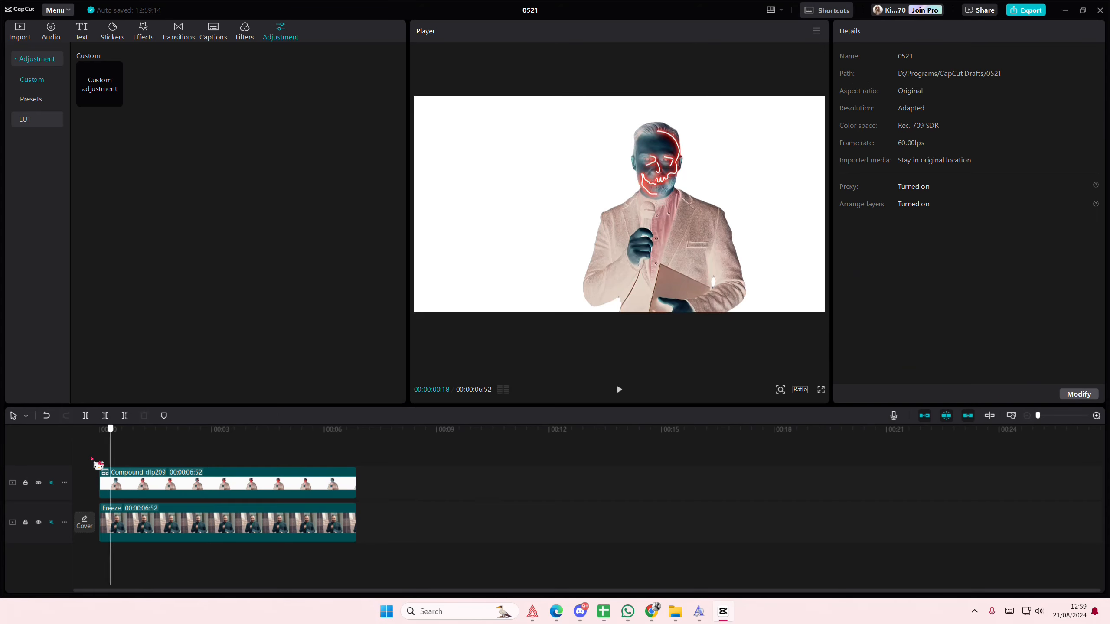
# Step: Add a 555 by 400 rectangle mask to the compound clip at its start and position it at about X 555, Y -308
pyautogui.click(158, 484)
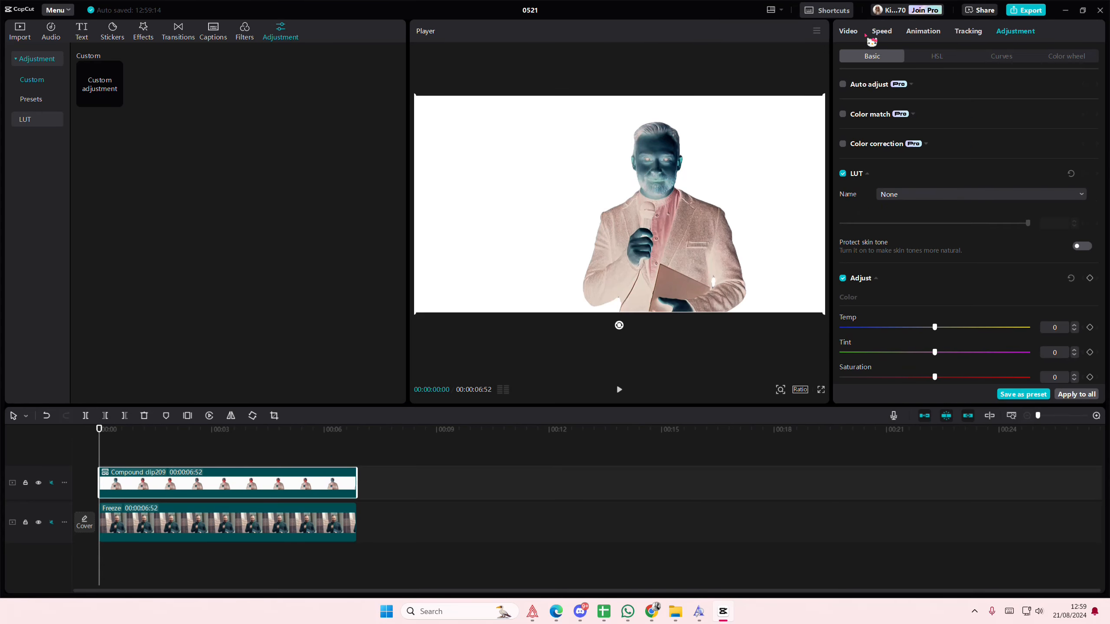
pyautogui.click(849, 32)
pyautogui.click(1000, 57)
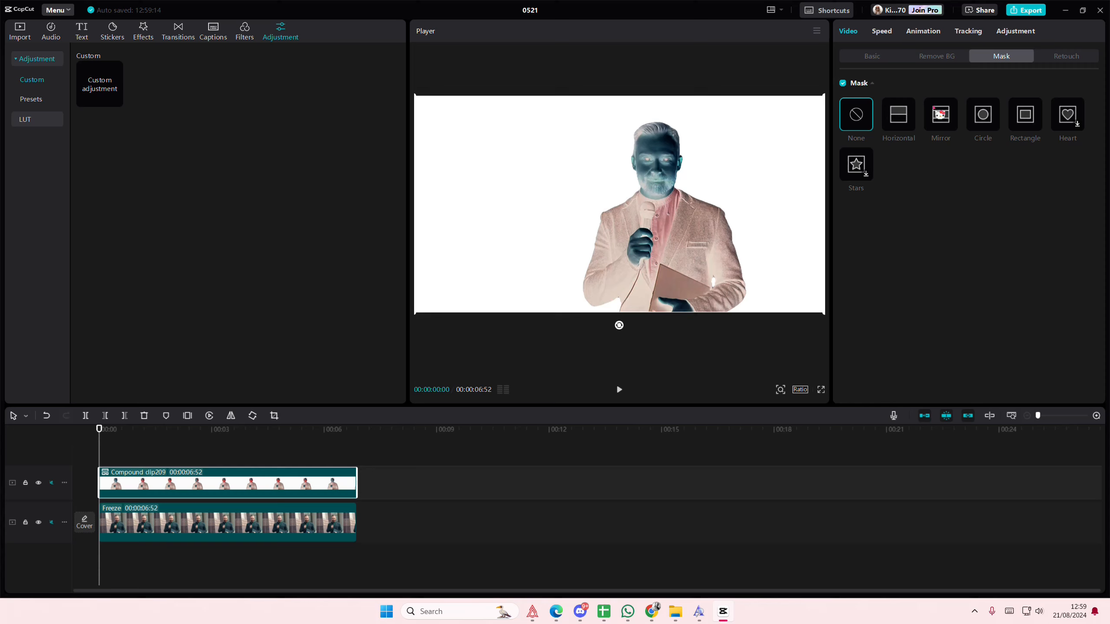
pyautogui.click(1014, 125)
pyautogui.moveTo(668, 240); pyautogui.dragTo(659, 276)
pyautogui.moveTo(717, 298); pyautogui.dragTo(695, 283)
pyautogui.moveTo(694, 242); pyautogui.dragTo(766, 281)
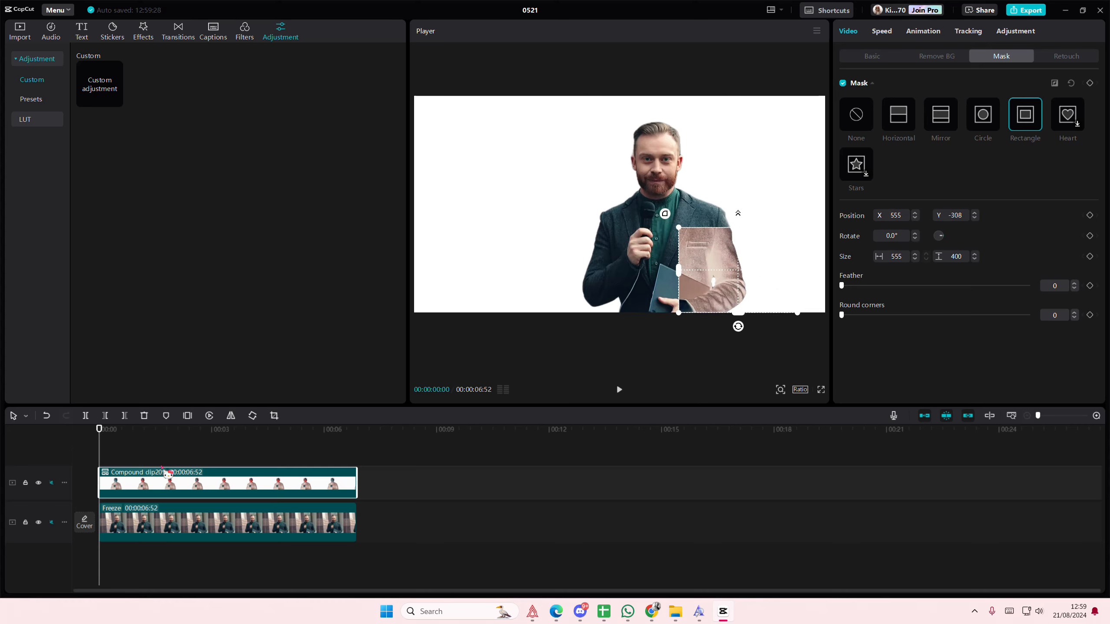
# Step: Keyframe the mask position at 00:00:01:02, moving the rectangle over the man's face to about X 113, Y 148
pyautogui.moveTo(145, 441); pyautogui.dragTo(138, 446)
pyautogui.click(143, 481)
pyautogui.moveTo(728, 259); pyautogui.dragTo(632, 163)
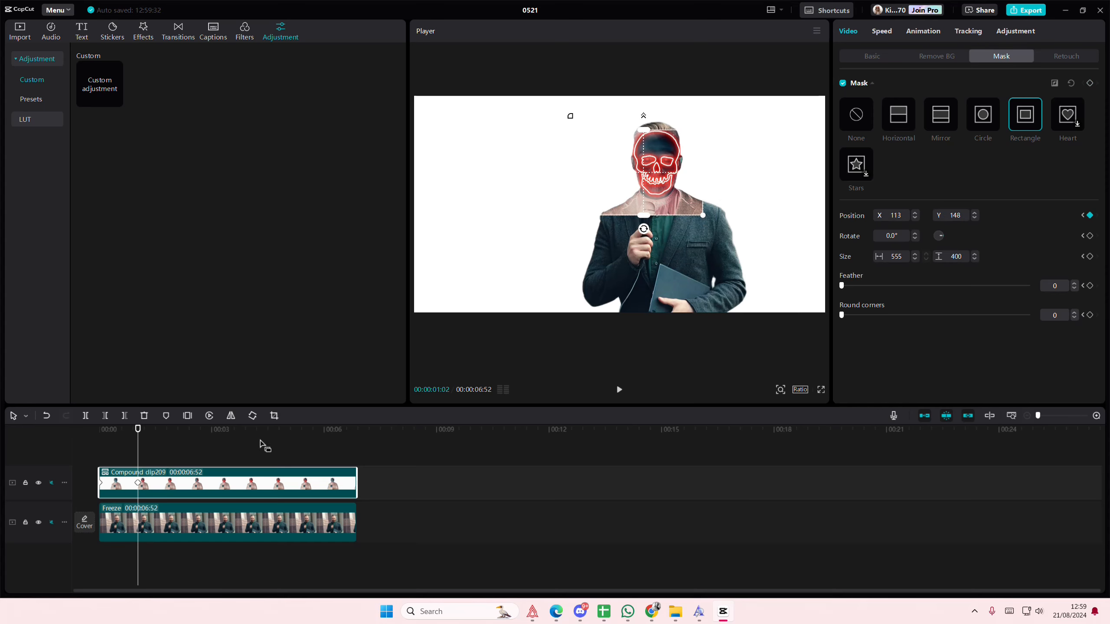
# Step: Keyframe more mask positions around the man's body along the clip, ending at about X 219, Y -105 at 00:00:05:19
pyautogui.click(145, 450)
pyautogui.moveTo(144, 451); pyautogui.dragTo(256, 456)
pyautogui.click(188, 485)
pyautogui.moveTo(661, 177); pyautogui.dragTo(661, 311)
pyautogui.moveTo(257, 429); pyautogui.dragTo(298, 428)
pyautogui.moveTo(563, 210); pyautogui.dragTo(592, 170)
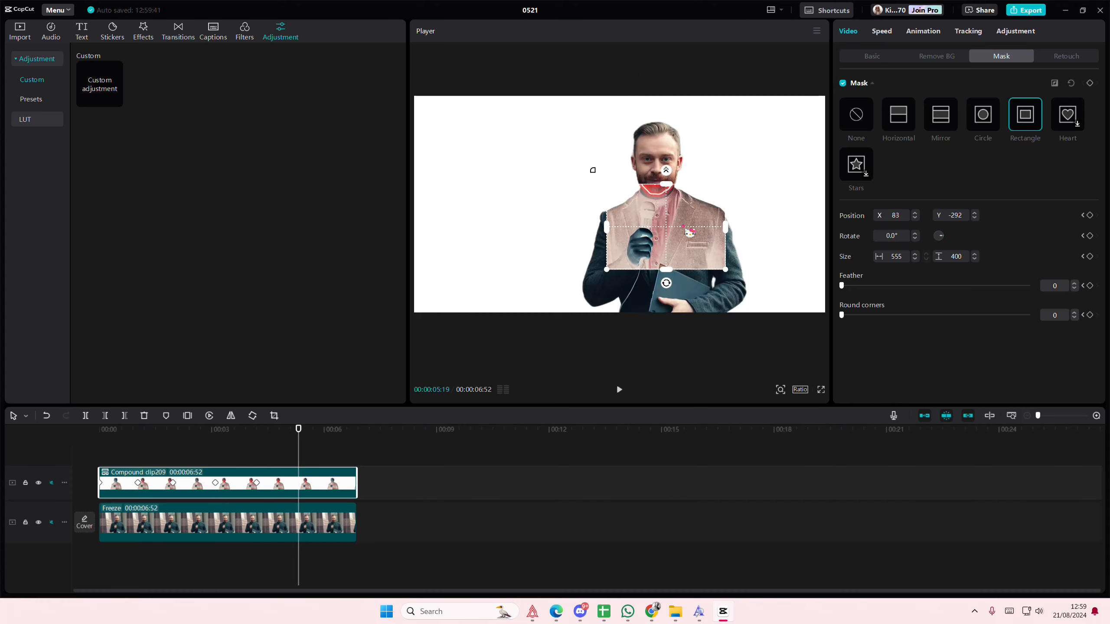
# Step: Move the mask up toward the face at the end of the clip and play the animation from the start
pyautogui.click(302, 456)
pyautogui.moveTo(301, 453); pyautogui.dragTo(355, 467)
pyautogui.click(344, 483)
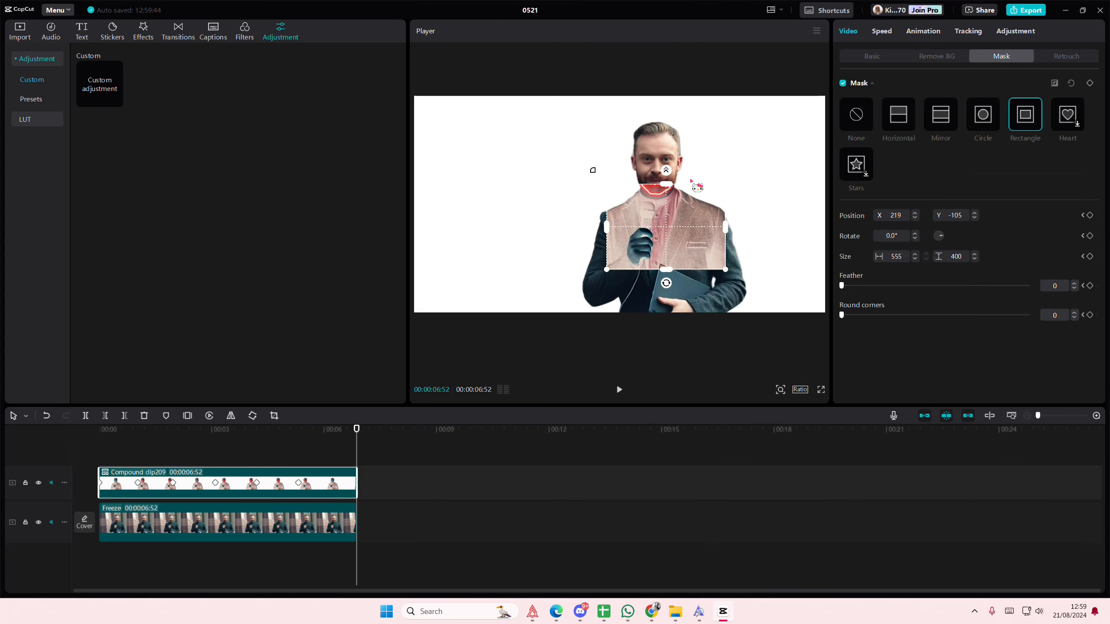
pyautogui.moveTo(682, 219); pyautogui.dragTo(679, 160)
pyautogui.moveTo(228, 435); pyautogui.dragTo(57, 454)
pyautogui.press('space')
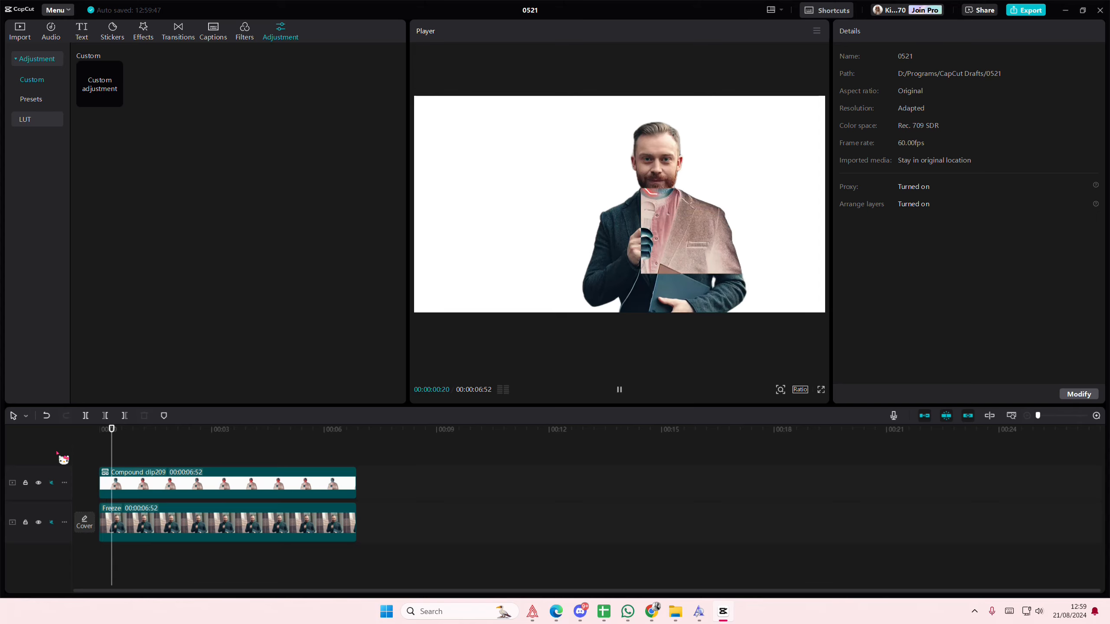